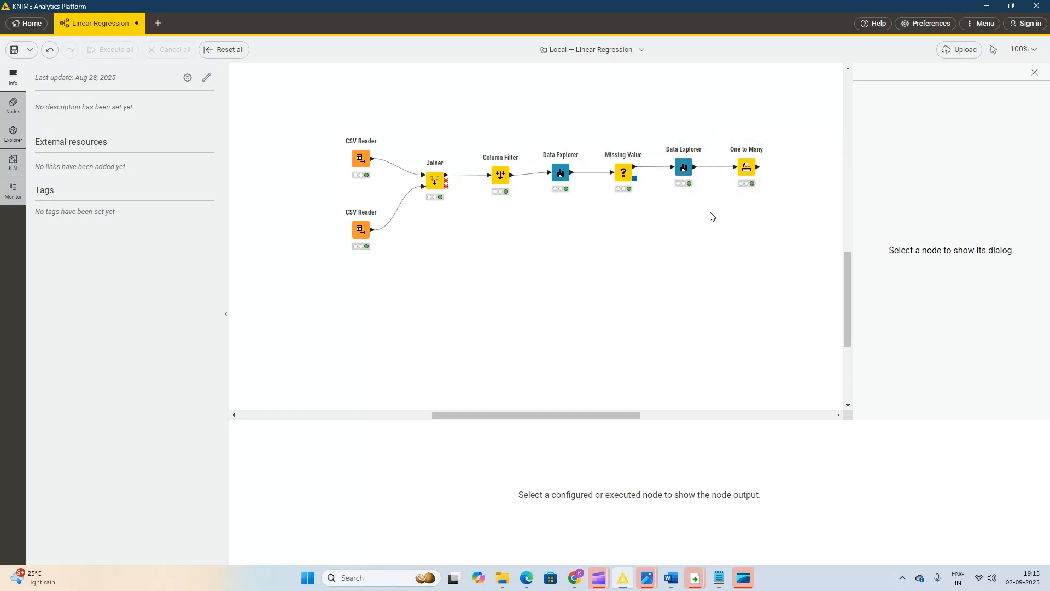
Open the One to Many node's configuration to review its column settings, and close it.
right_click(744, 168)
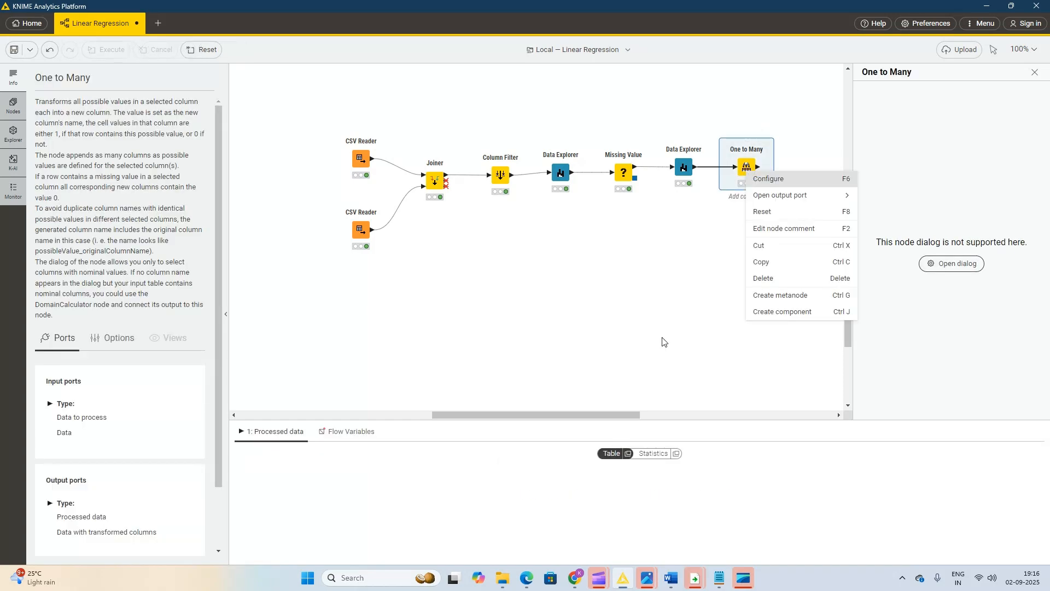
click(768, 179)
click(645, 398)
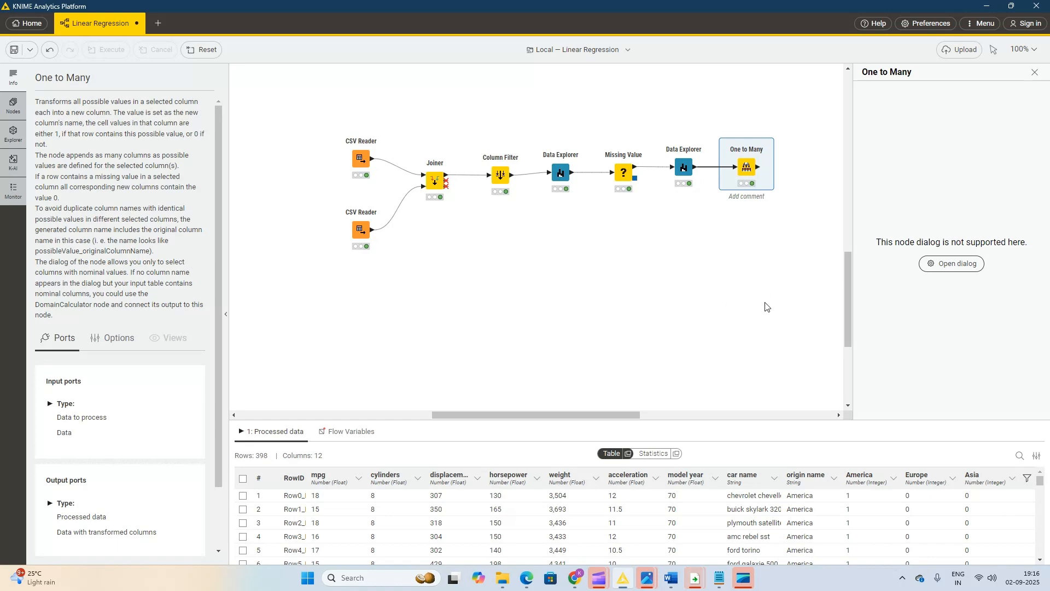
Search the nodes for the column filter, add a Column Filter after One to Many, and connect the two.
click(13, 105)
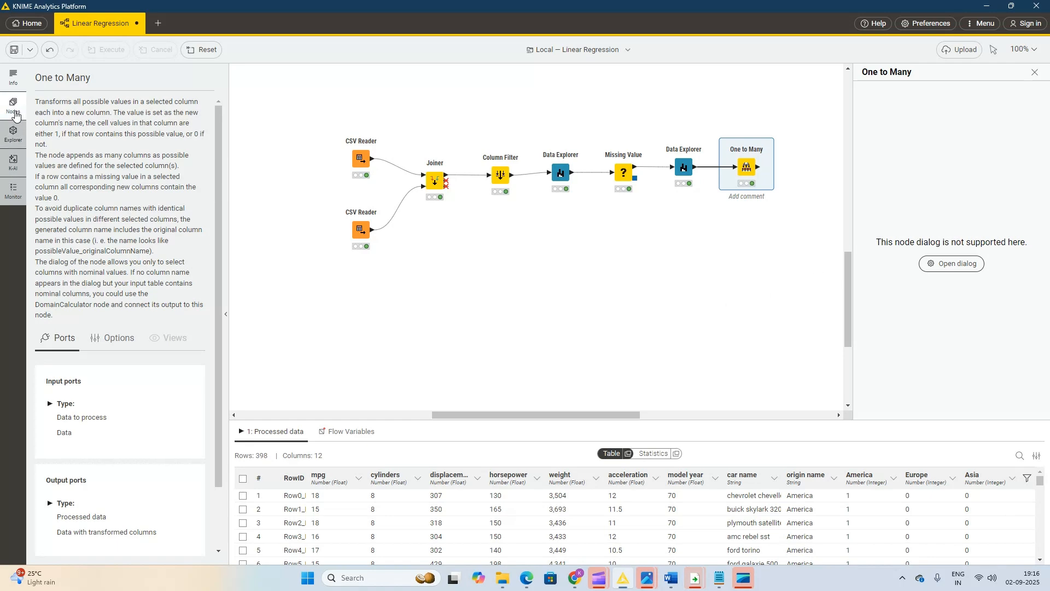
click(82, 102)
key(ctrl+a)
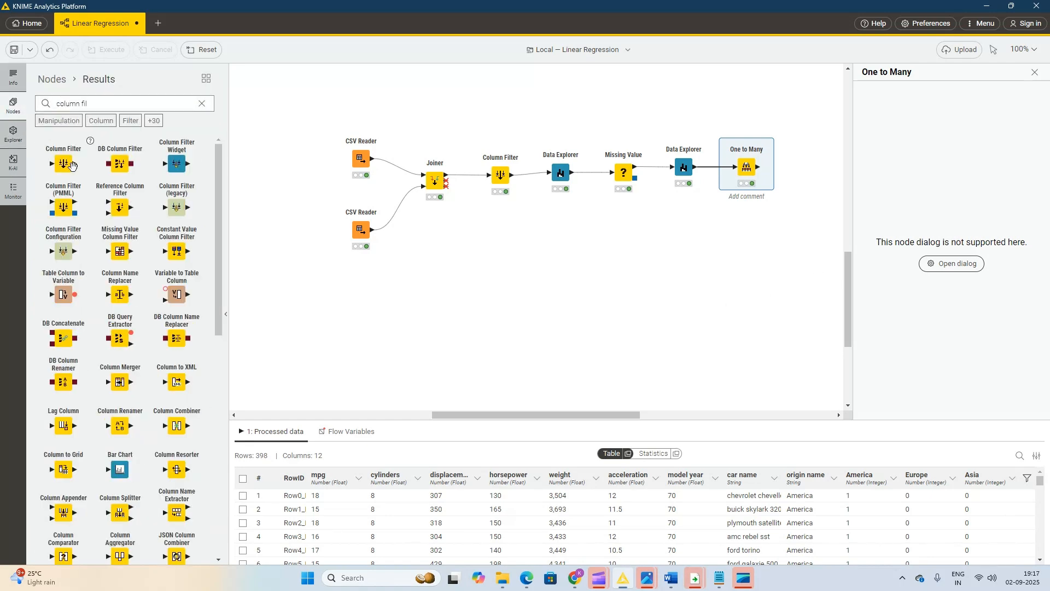
drag(72, 165, 807, 169)
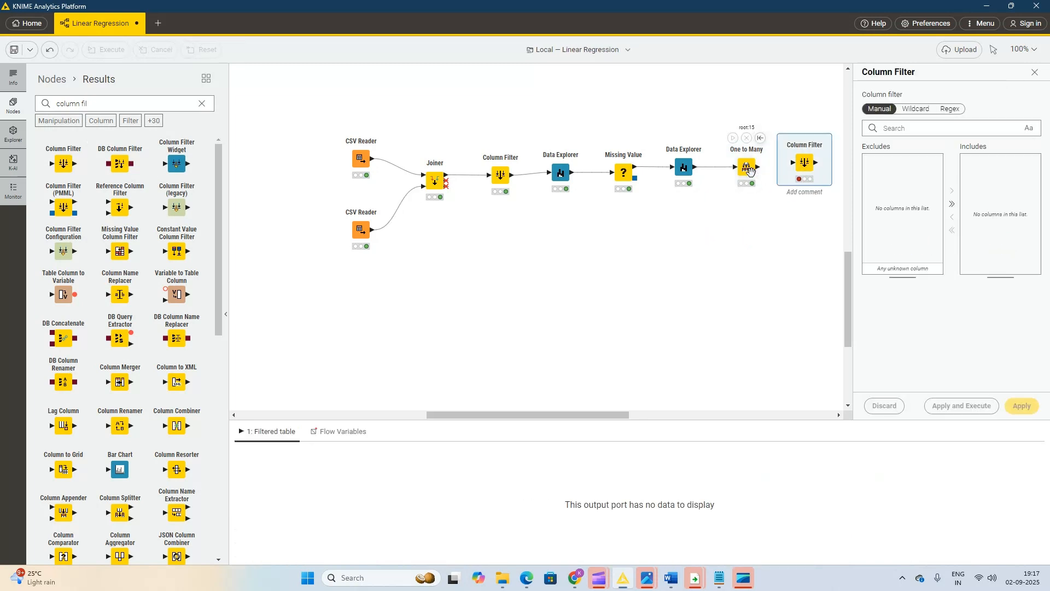
drag(758, 167, 790, 185)
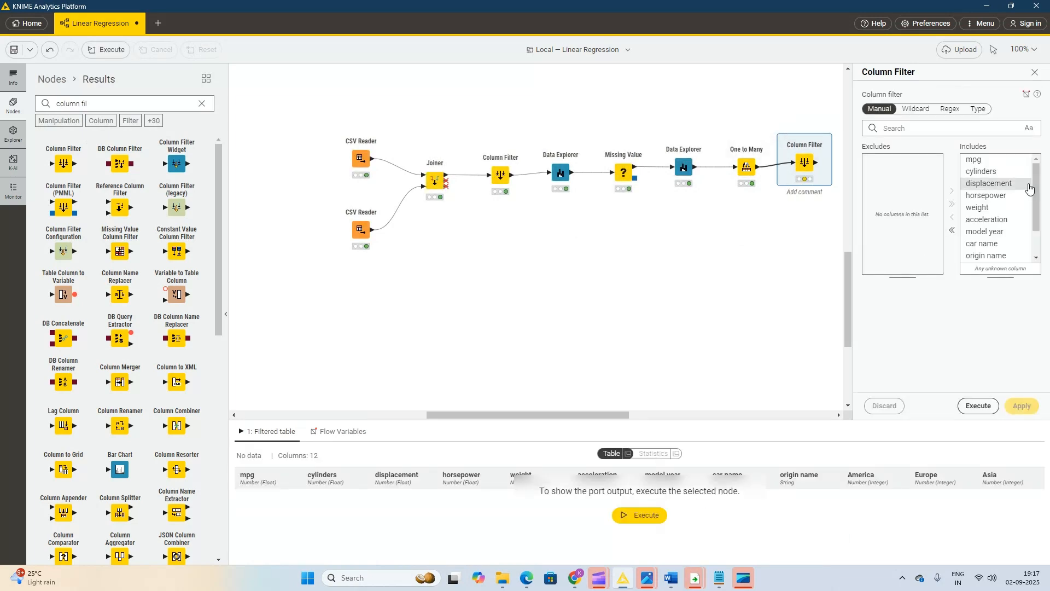
Exclude the origin name column in the new Column Filter, then execute the node with the changes saved.
drag(1035, 201, 1037, 234)
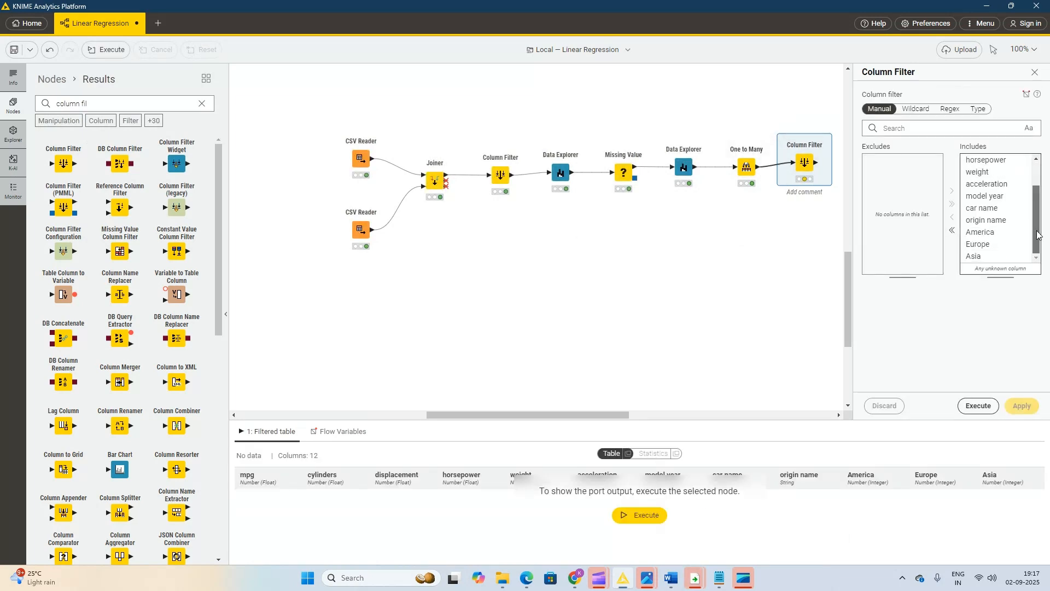
click(979, 222)
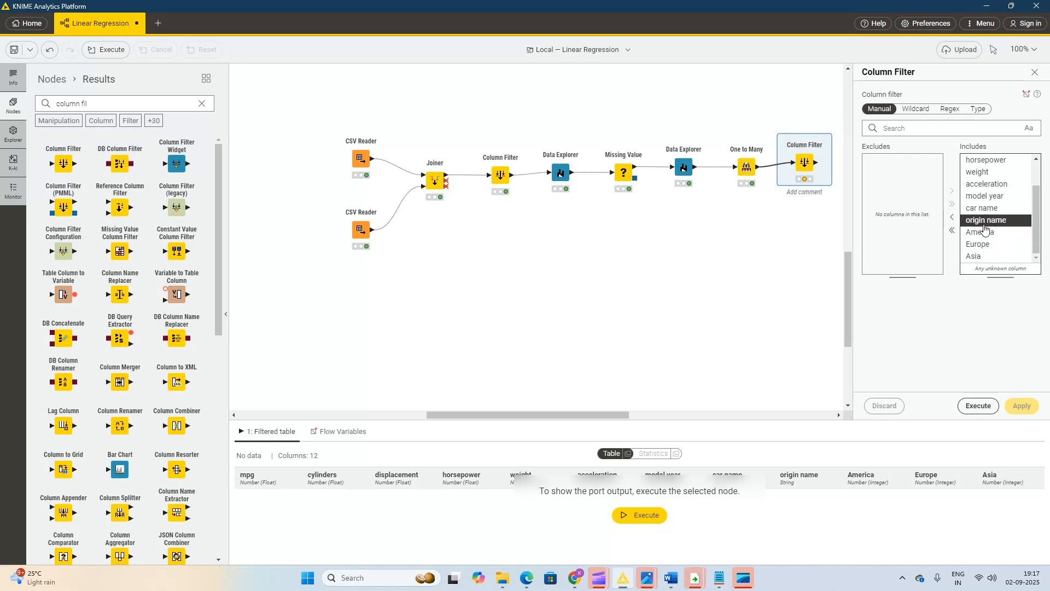
click(949, 218)
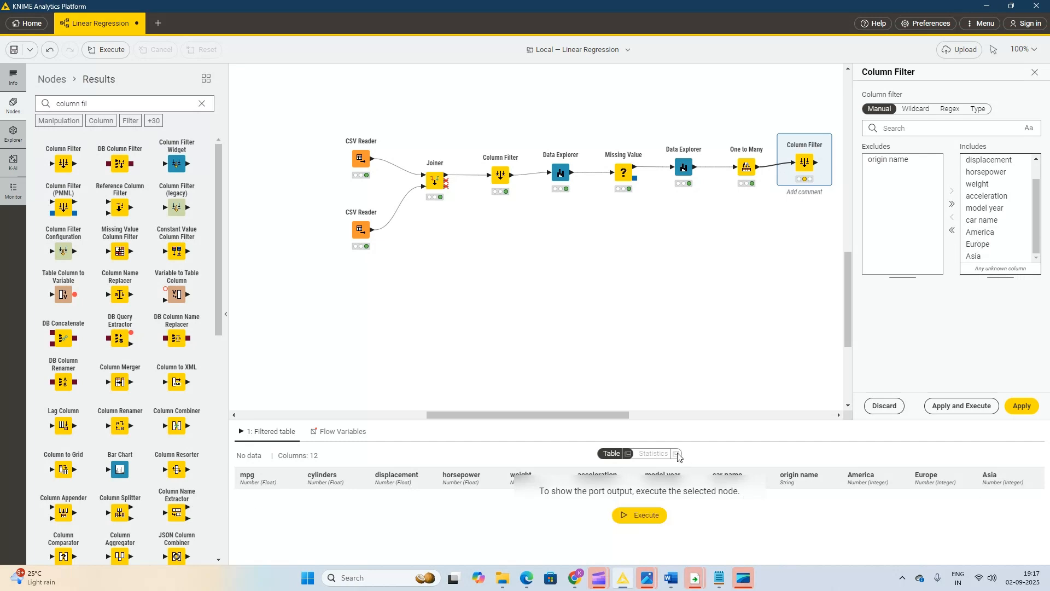
click(638, 515)
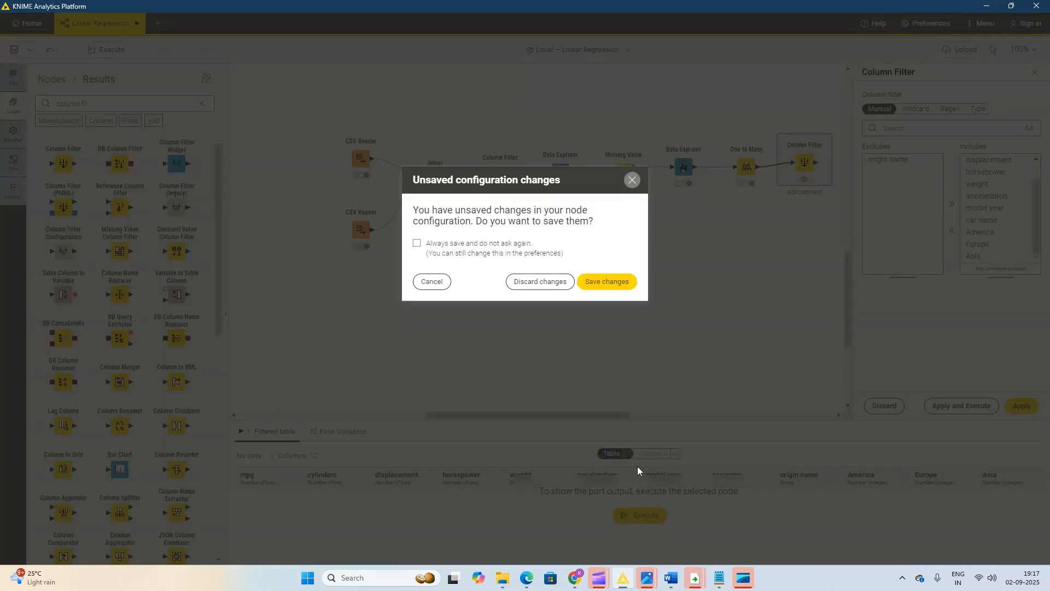
click(607, 291)
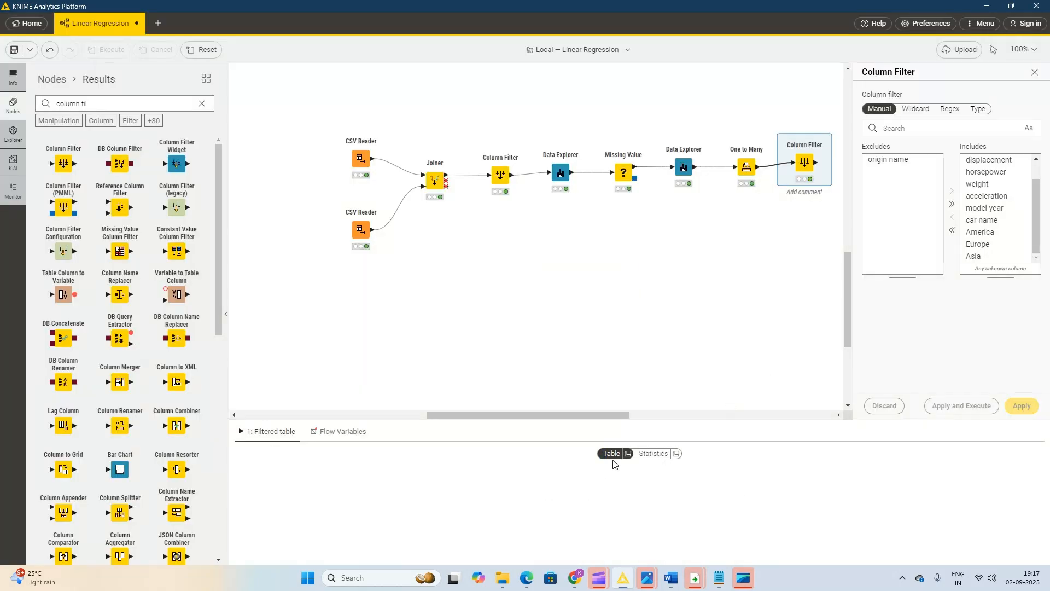
click(627, 453)
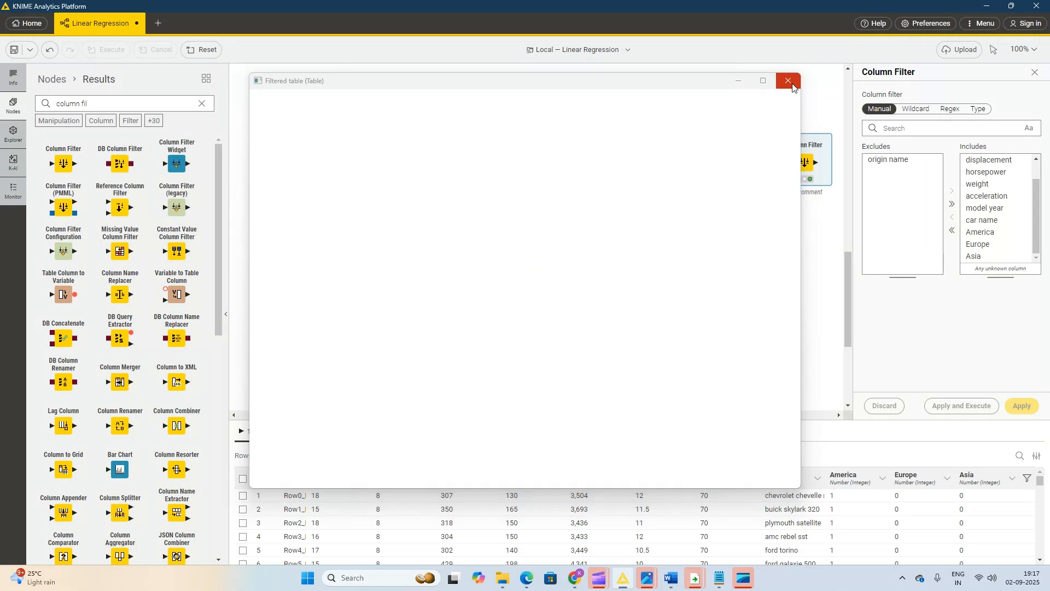
click(790, 82)
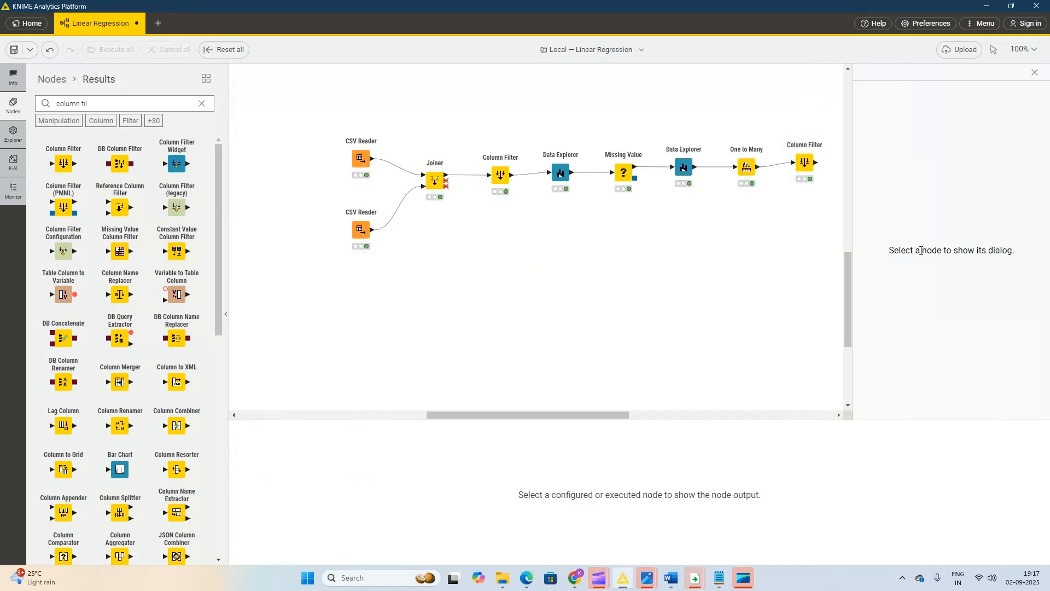
Exclude the Asia column as well in the last Column Filter, and apply and execute it.
click(804, 162)
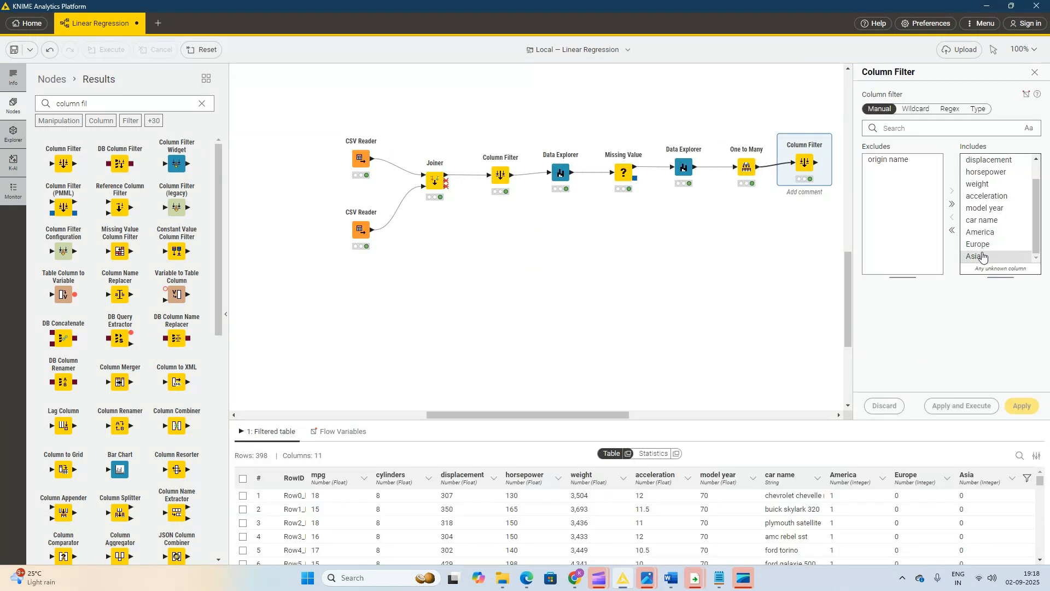
click(983, 256)
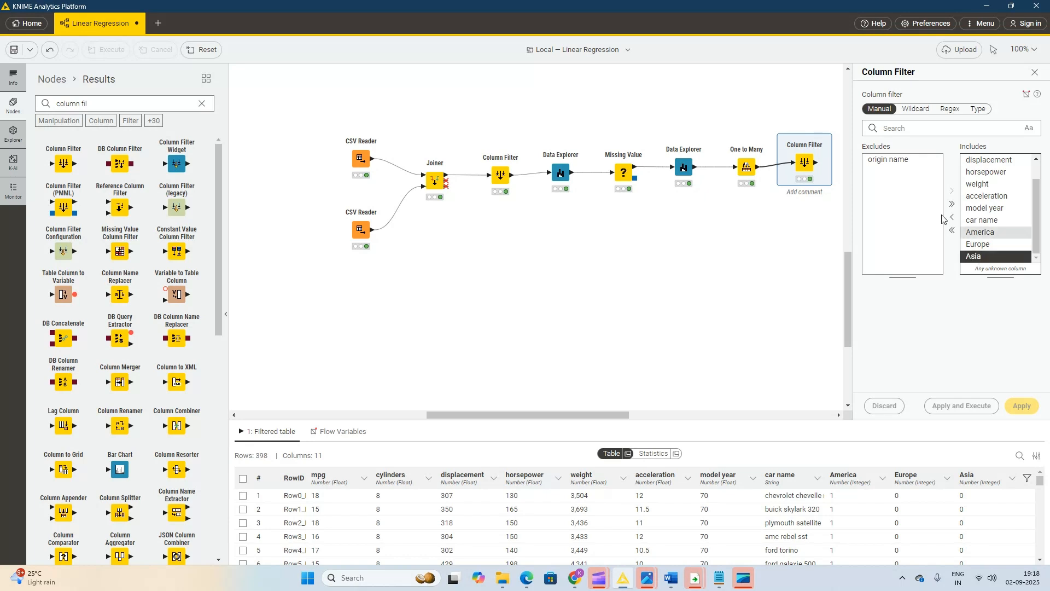
click(951, 217)
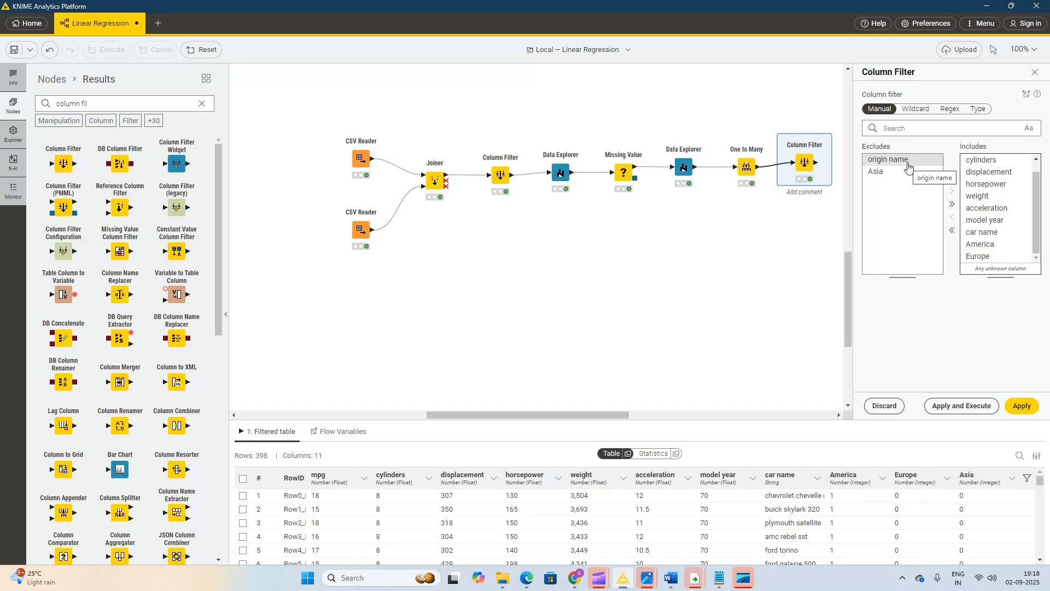
click(970, 407)
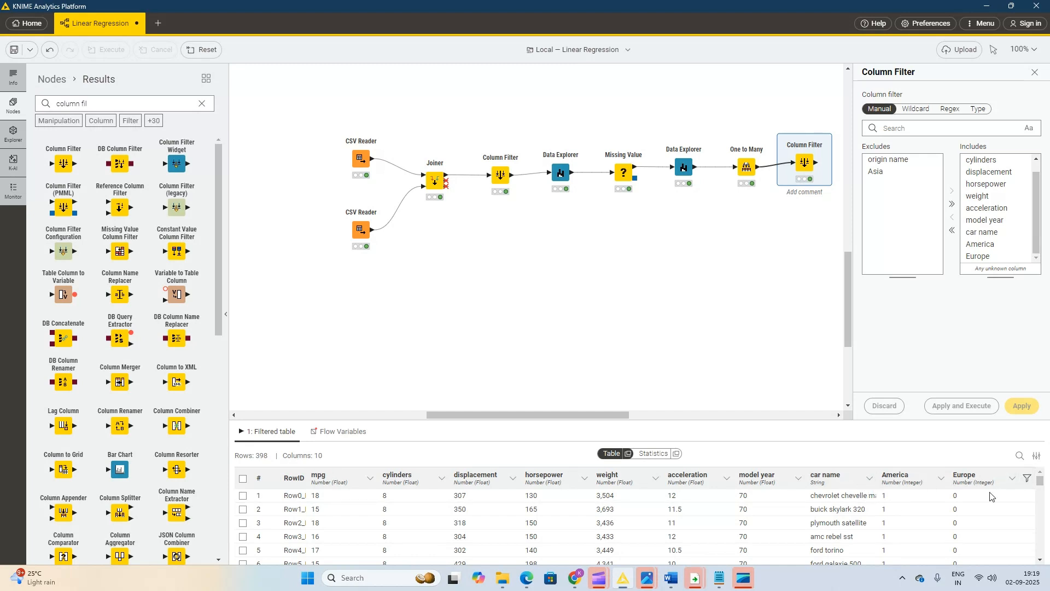
Add a workflow annotation below the node chain with the text "Data PreProcessing".
drag(838, 222, 399, 96)
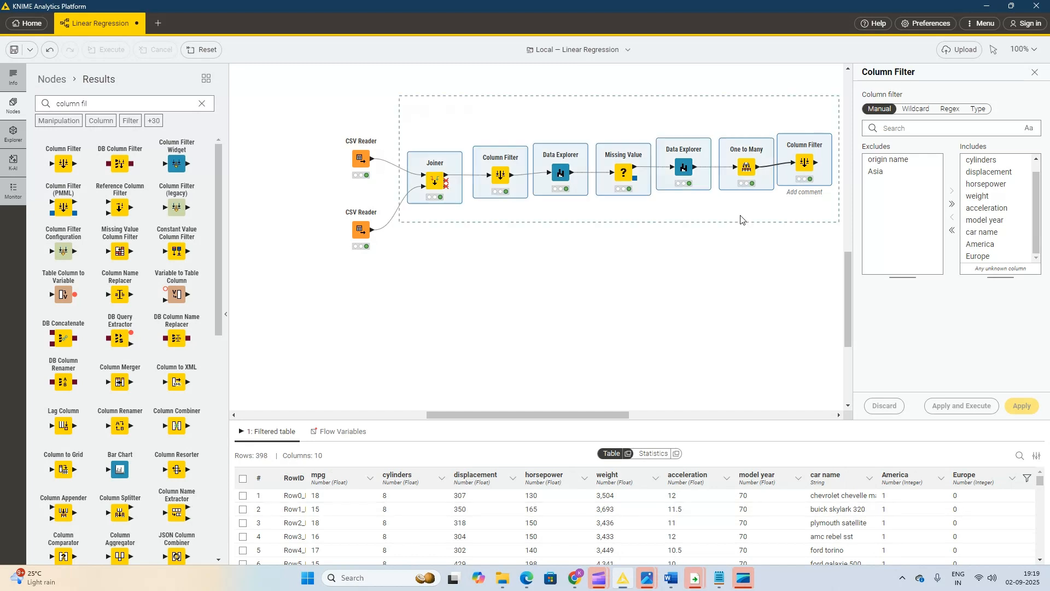
right_click(509, 249)
click(568, 306)
double_click(542, 250)
text(Data Preprocessing)
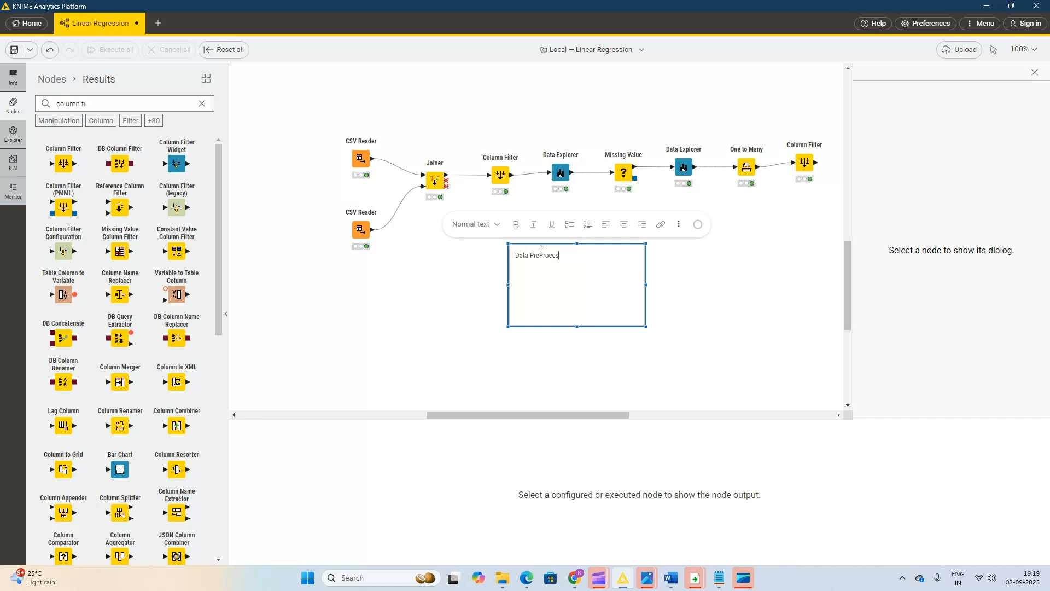
click(823, 320)
Fit the Data PreProcessing annotation around the nodes from Joiner to the last Column Filter, and make its text bold.
mouse_move(548, 252)
mouse_down()
mouse_move(517, 157)
mouse_move(452, 132)
mouse_up()
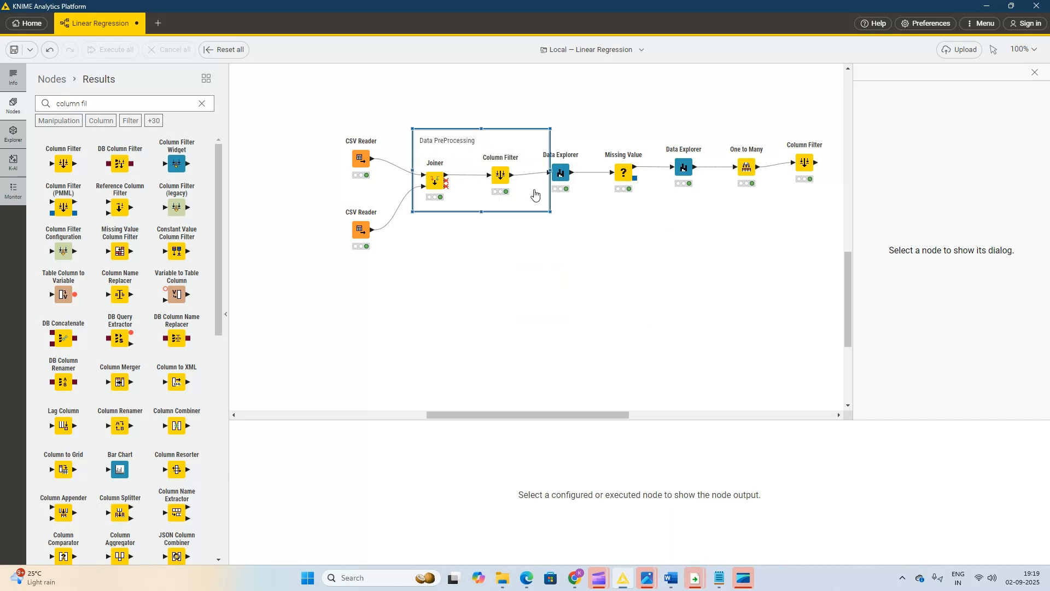
drag(550, 211, 838, 234)
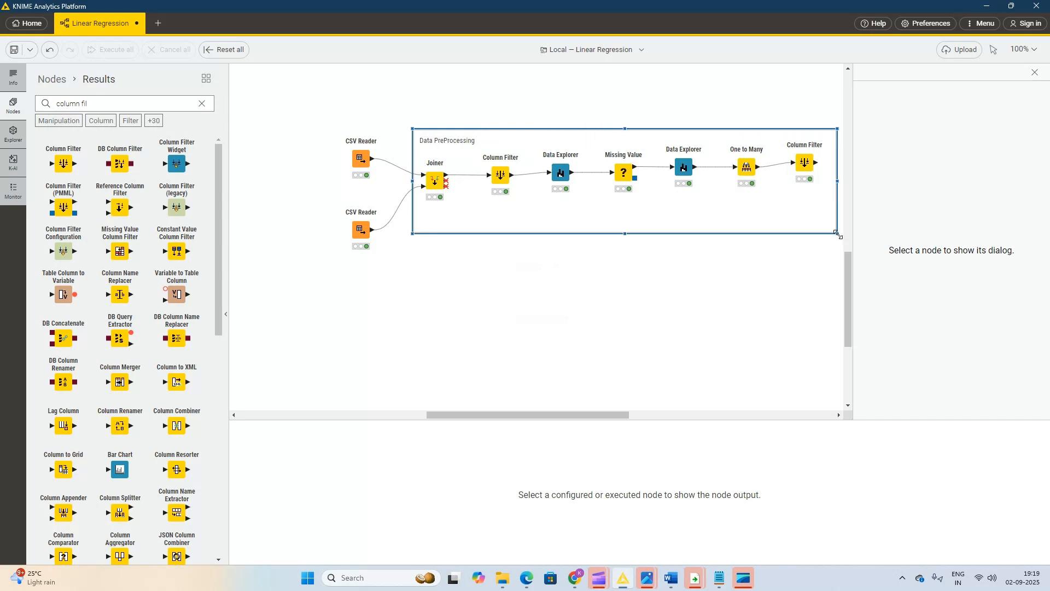
double_click(464, 140)
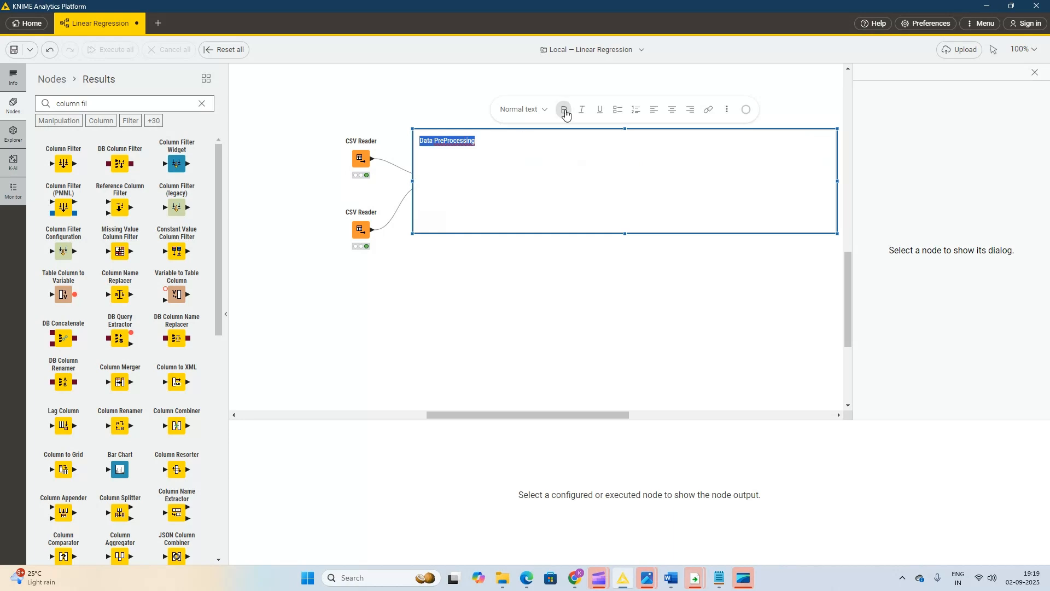
click(583, 282)
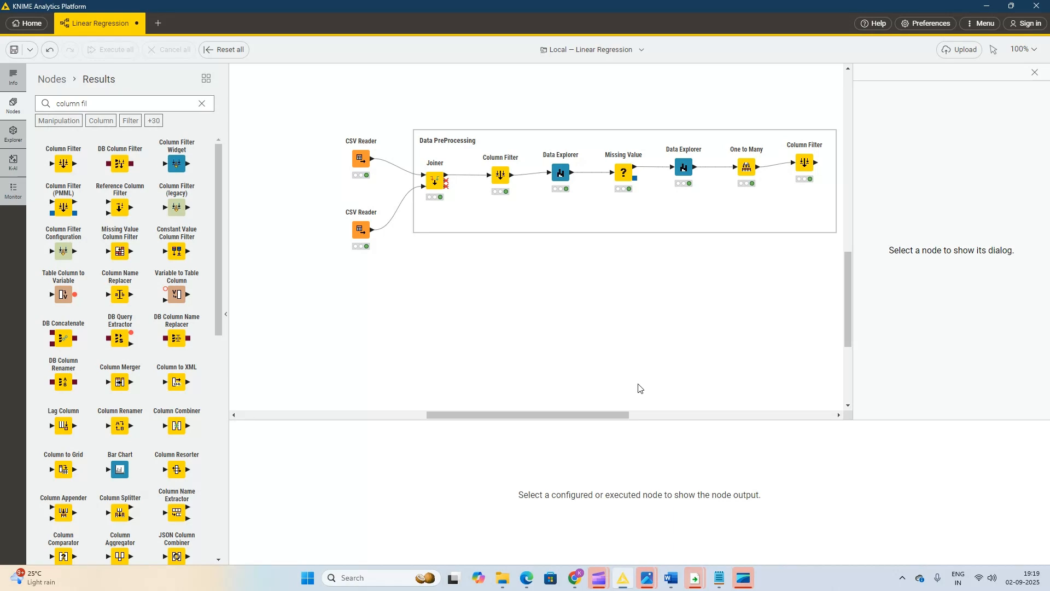
Add a Table Partitioner below the annotation and connect the last Column Filter's output to it.
mouse_move(803, 164)
click(802, 164)
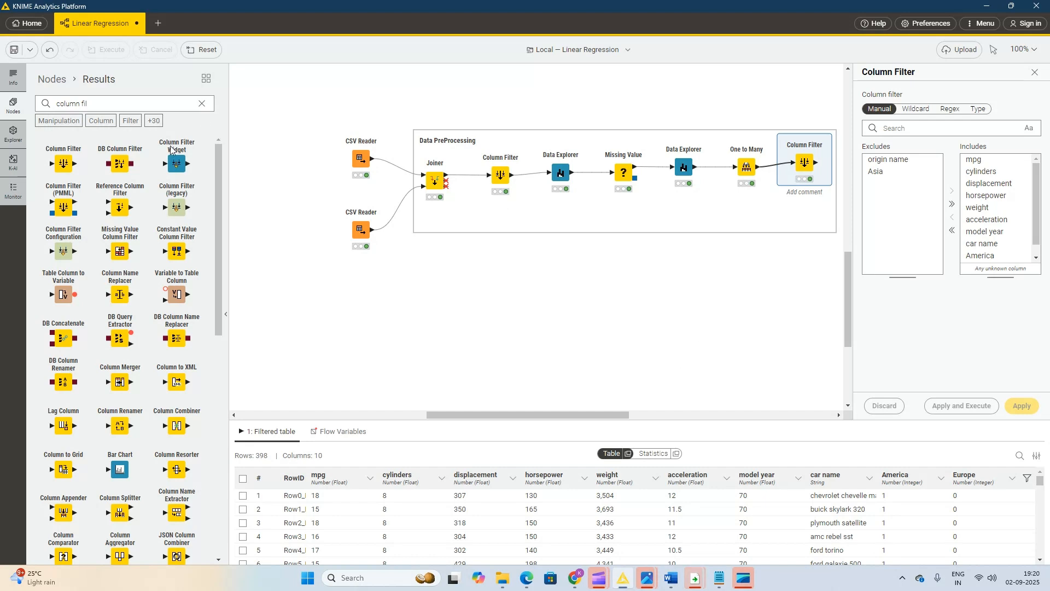
triple_click(95, 103)
text(partion)
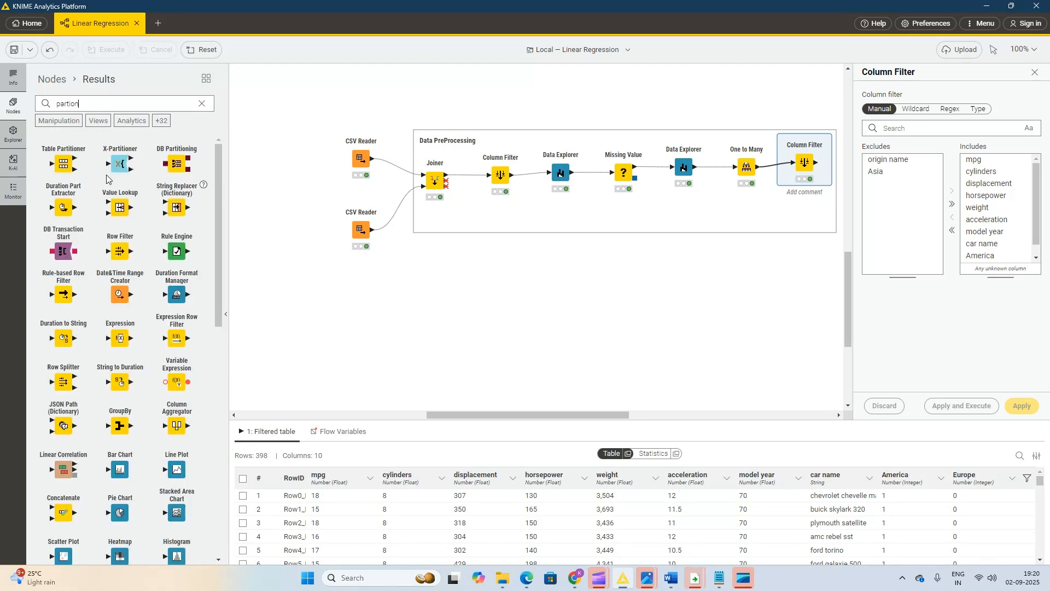
drag(57, 167, 830, 200)
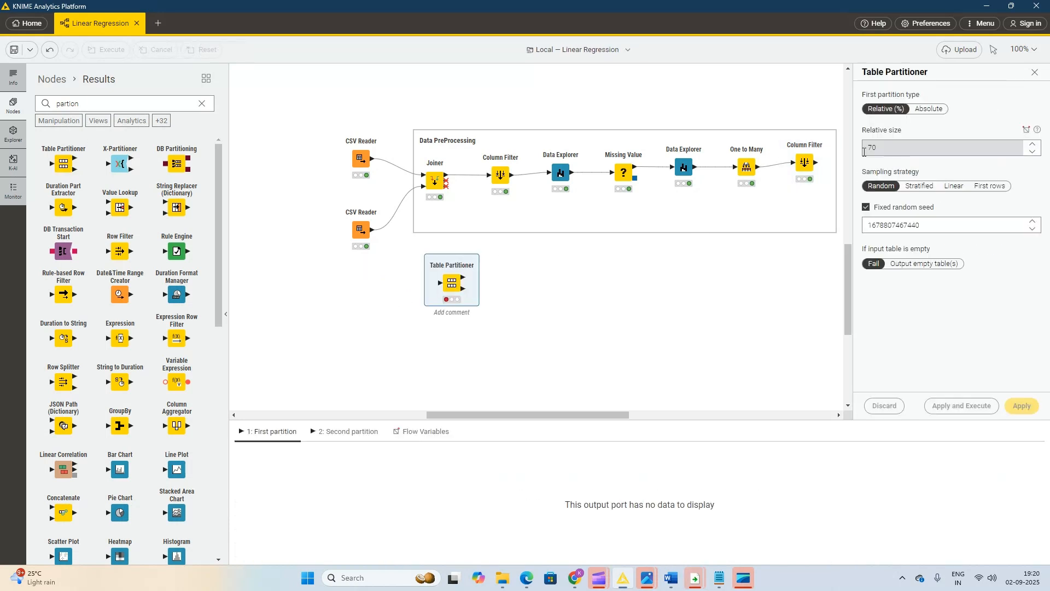
drag(816, 162, 439, 283)
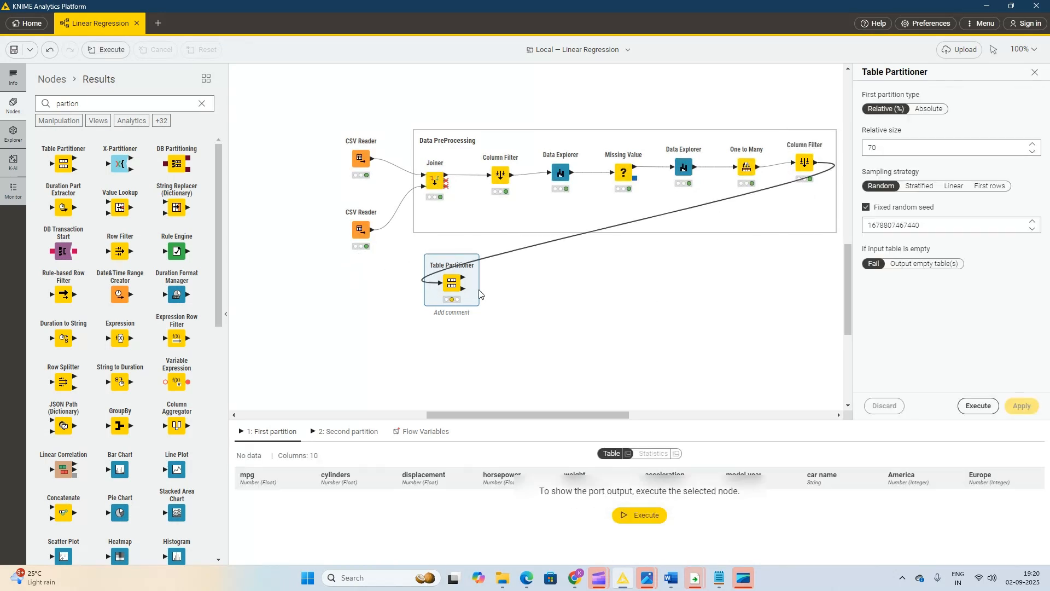
Execute the Table Partitioner with a 70% relative first partition, and view its second partition output.
right_click(452, 283)
click(468, 306)
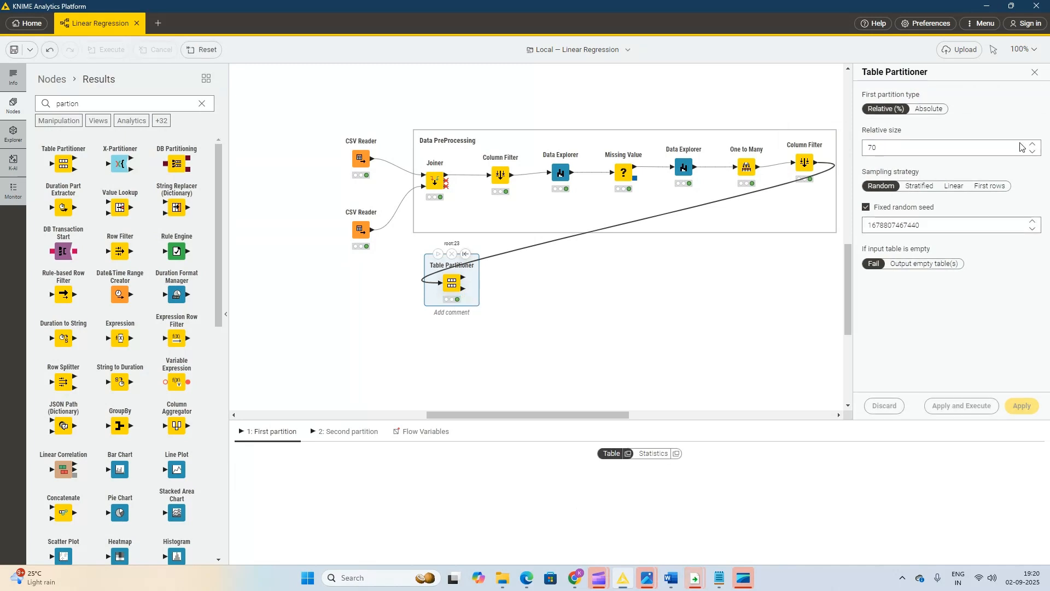
right_click(452, 284)
mouse_move(501, 313)
click(481, 293)
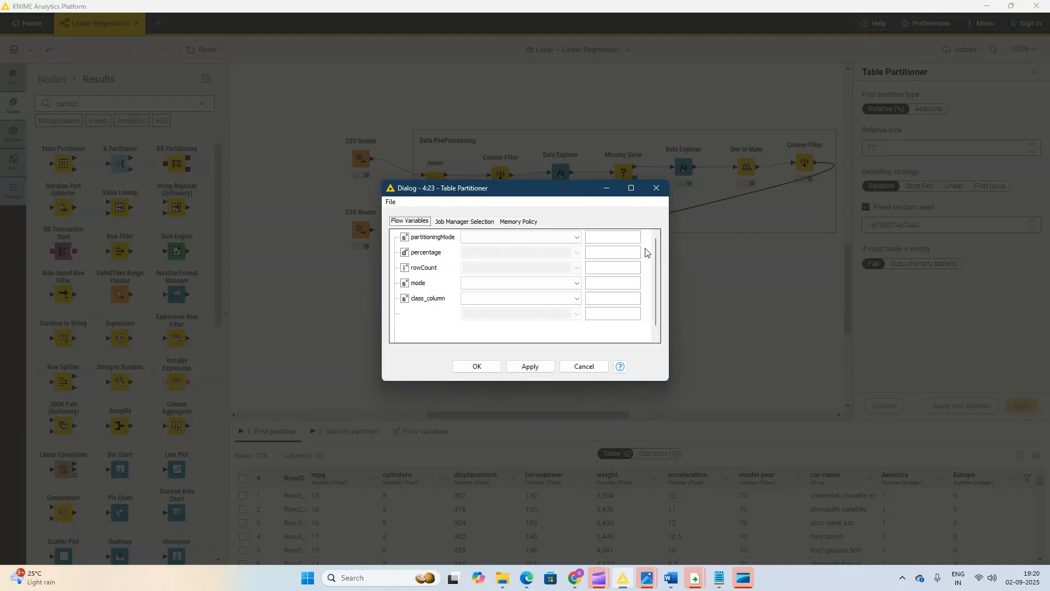
click(658, 189)
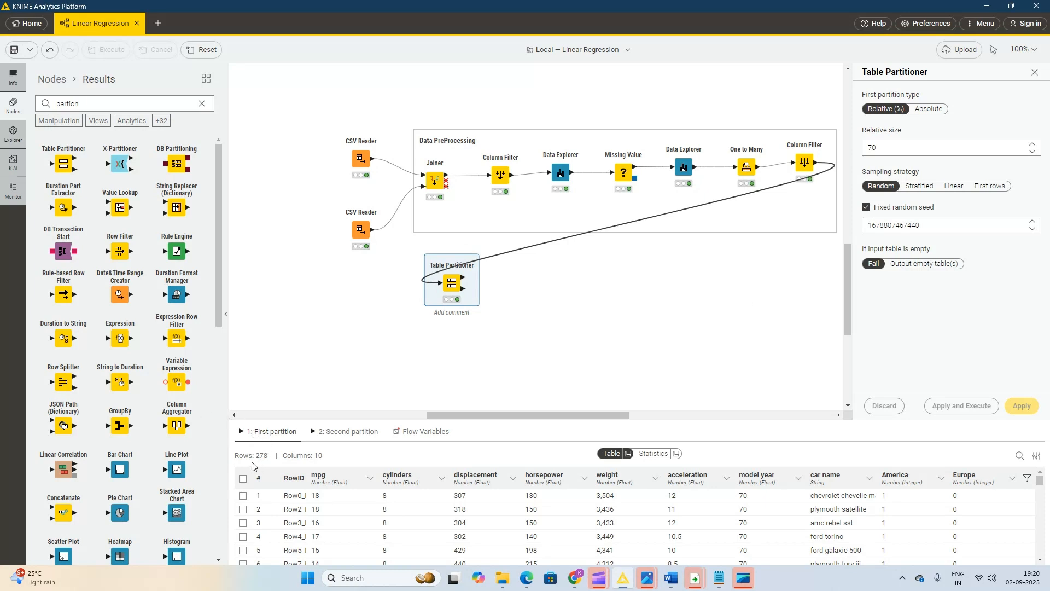
click(348, 432)
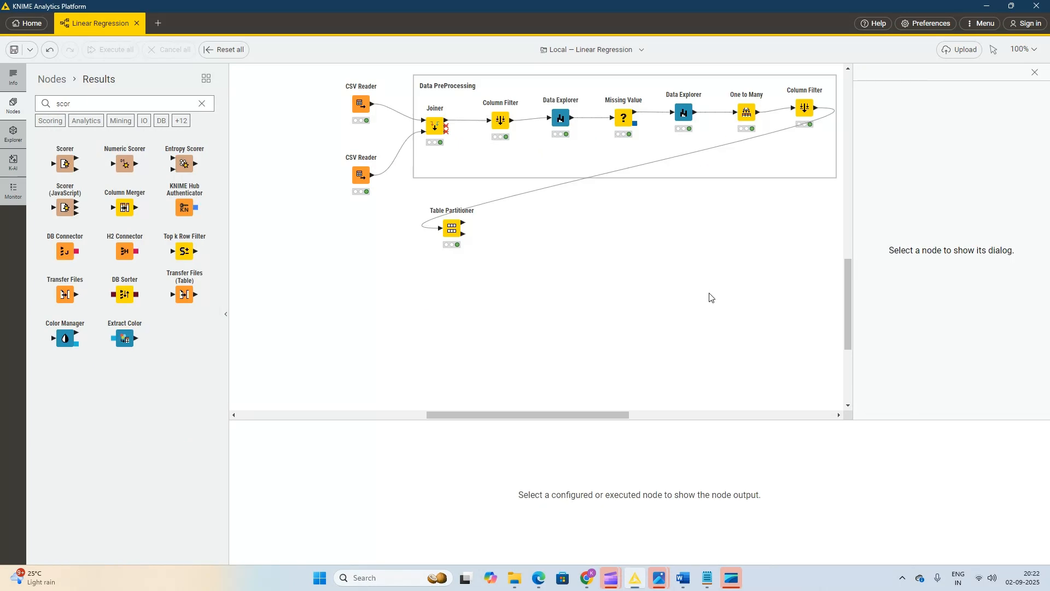
Search the nodes for "linear", add a Linear Regression Learner, and feed it the Table Partitioner's first partition.
double_click(78, 101)
key(BackSpace)
text(linear)
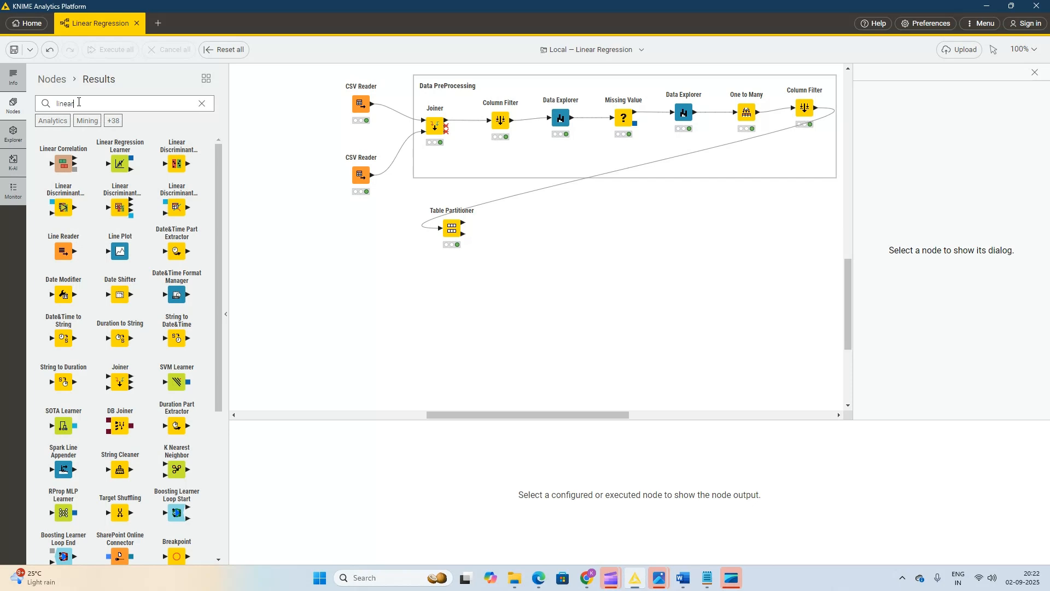
drag(120, 162, 536, 241)
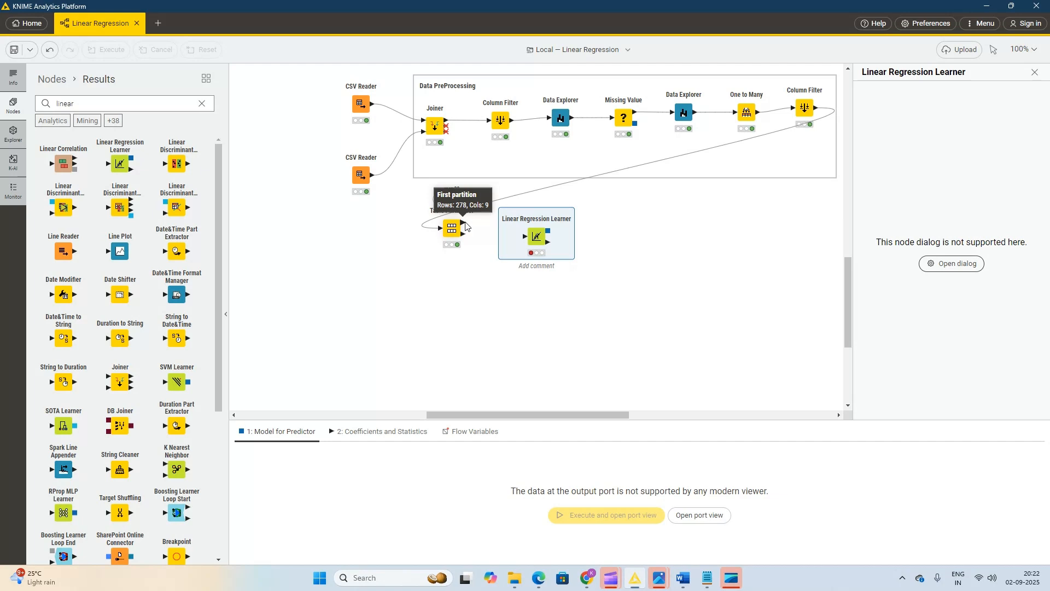
drag(465, 226, 528, 241)
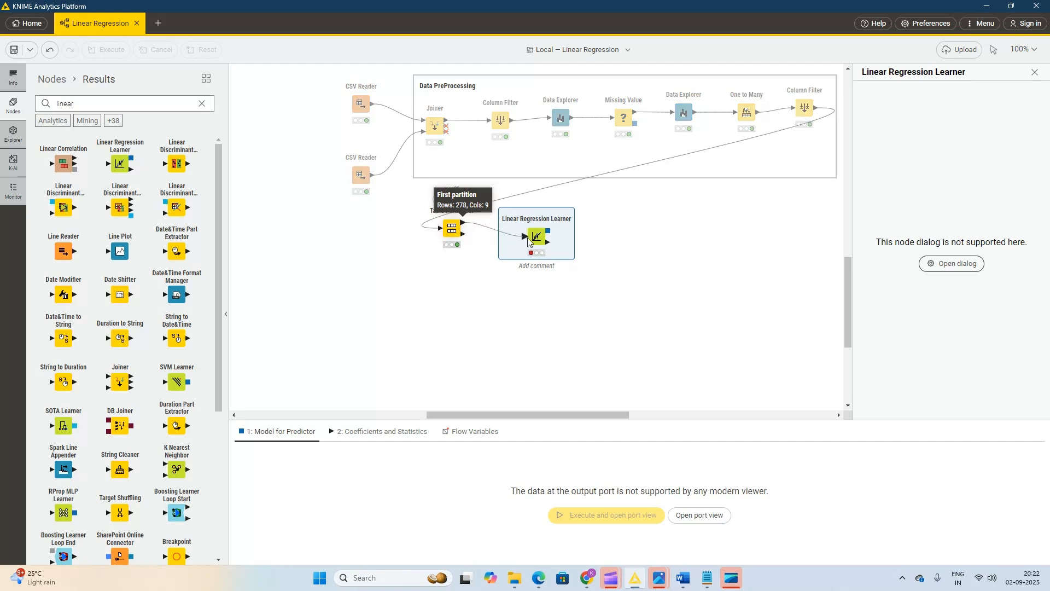
Set the Linear Regression Learner's target column to mpg, with all remaining columns included as predictors.
right_click(559, 243)
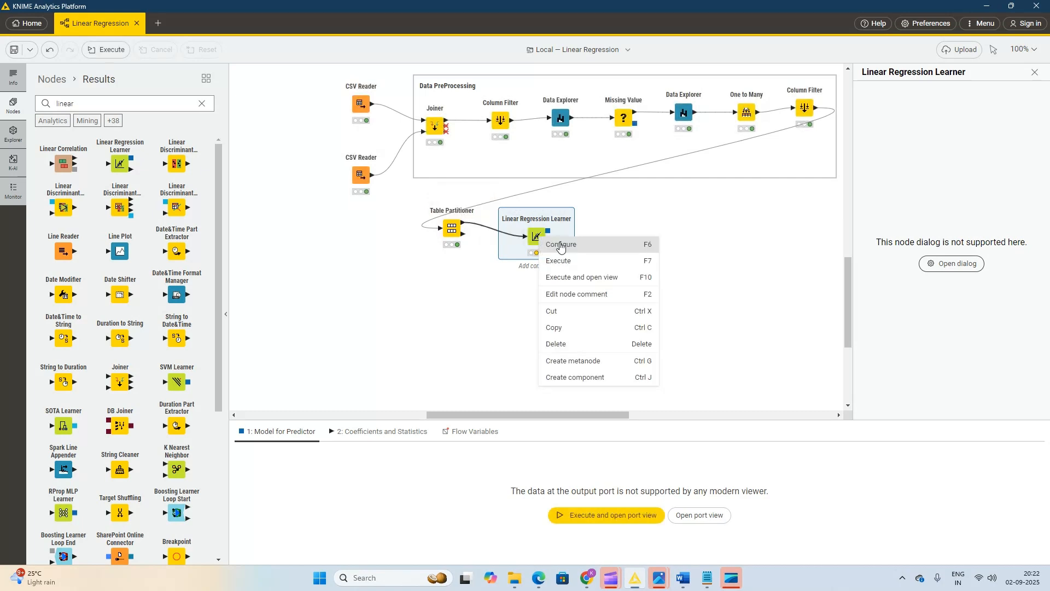
click(560, 245)
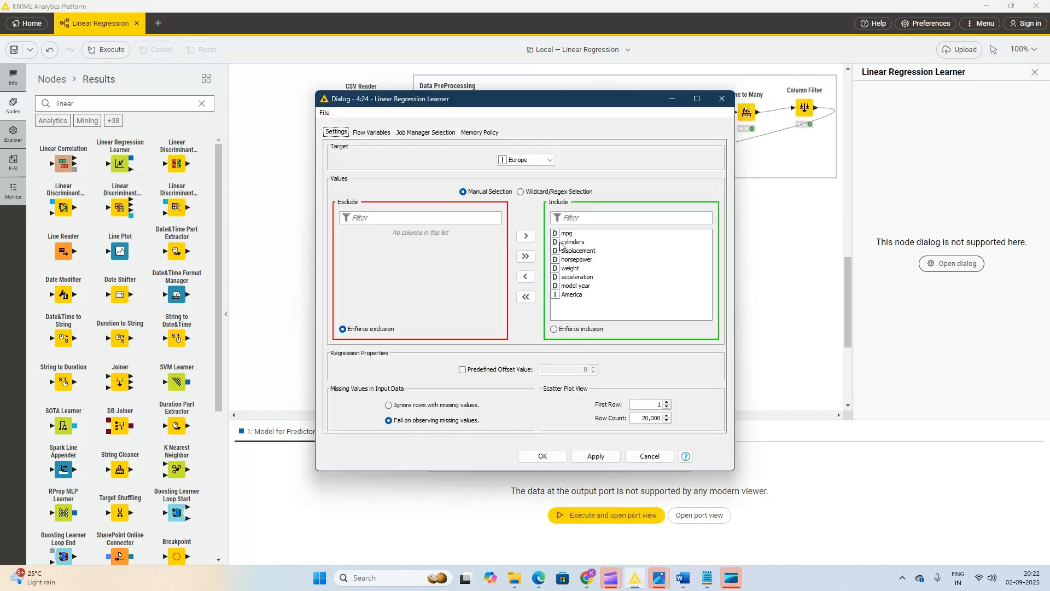
click(548, 162)
drag(552, 194, 554, 182)
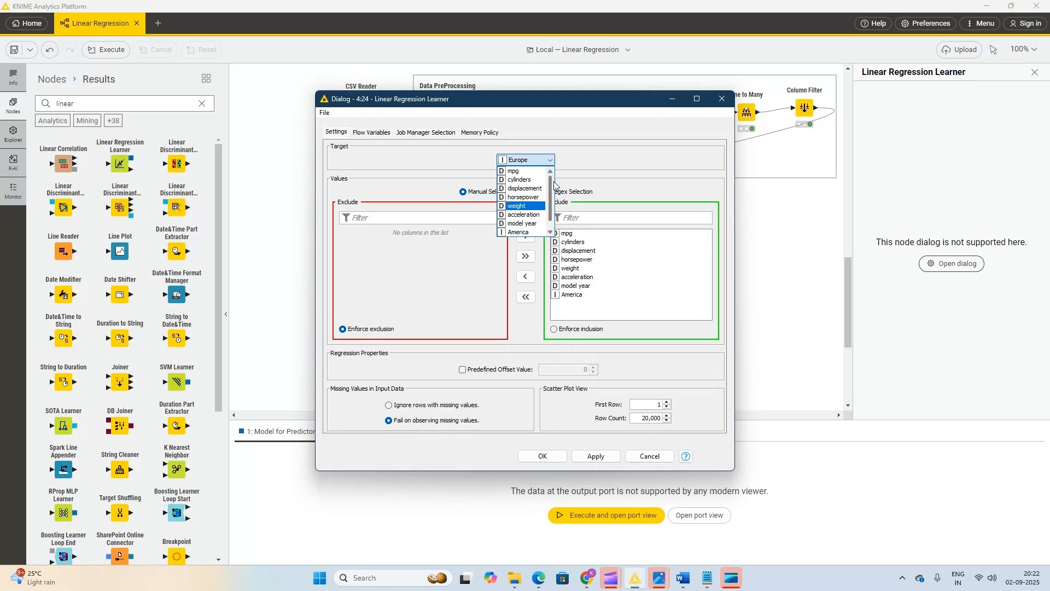
click(523, 172)
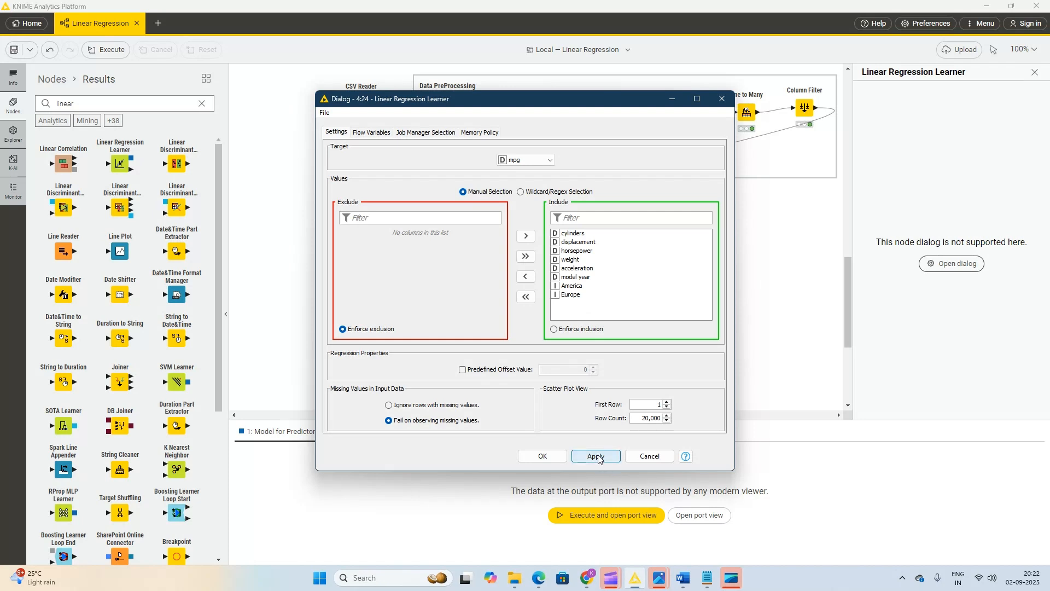
click(548, 457)
Execute the Linear Regression Learner and view its Coefficients and Statistics output.
right_click(540, 233)
click(558, 260)
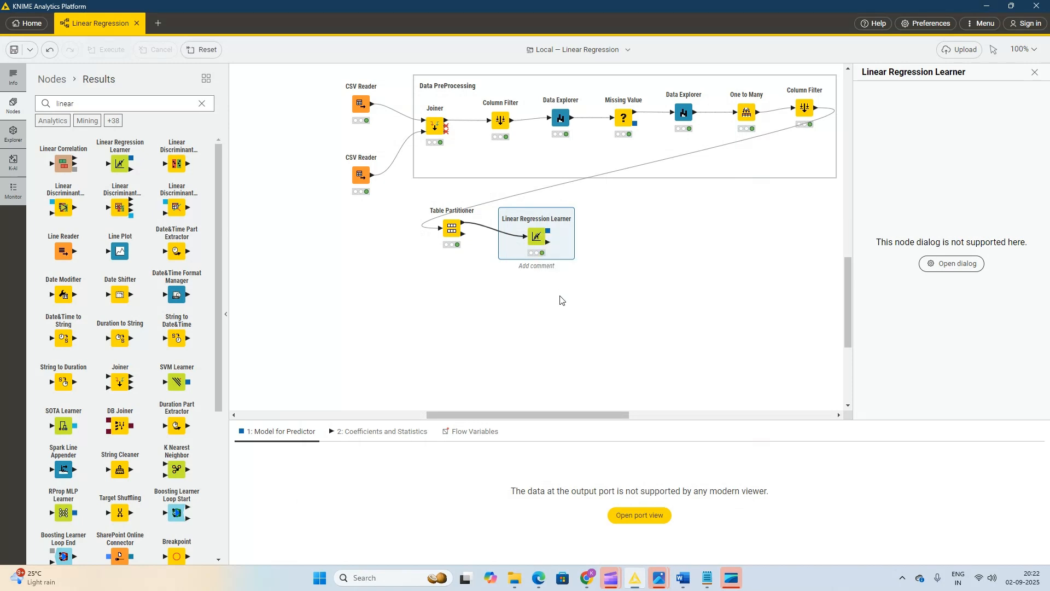
click(382, 432)
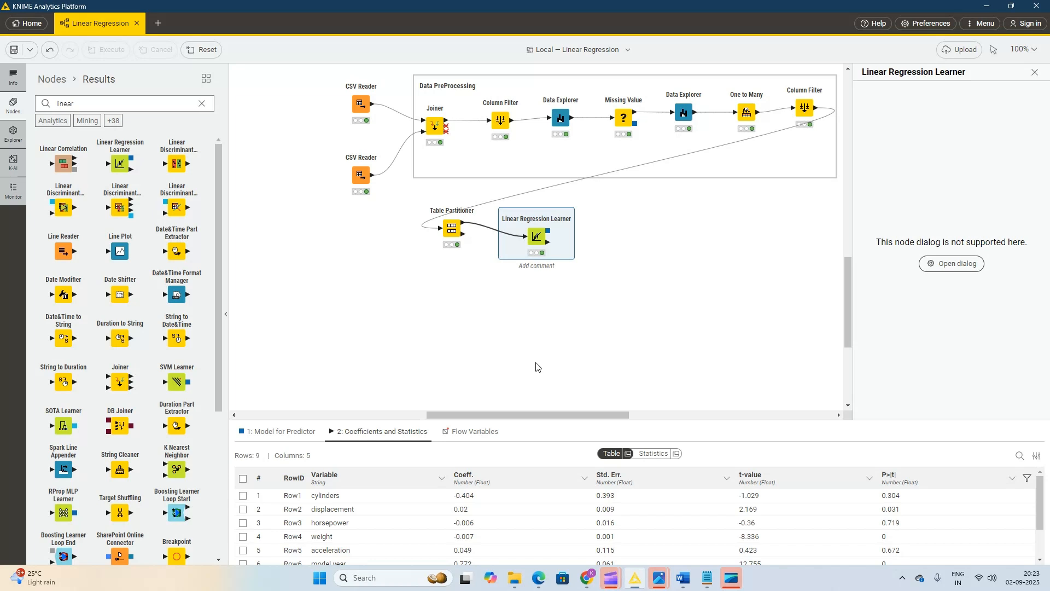
Add a Regression Predictor below the Linear Regression Learner, fed by the learner's model and the Table Partitioner's second partition.
double_click(63, 103)
text(repression predictor)
drag(64, 163, 626, 291)
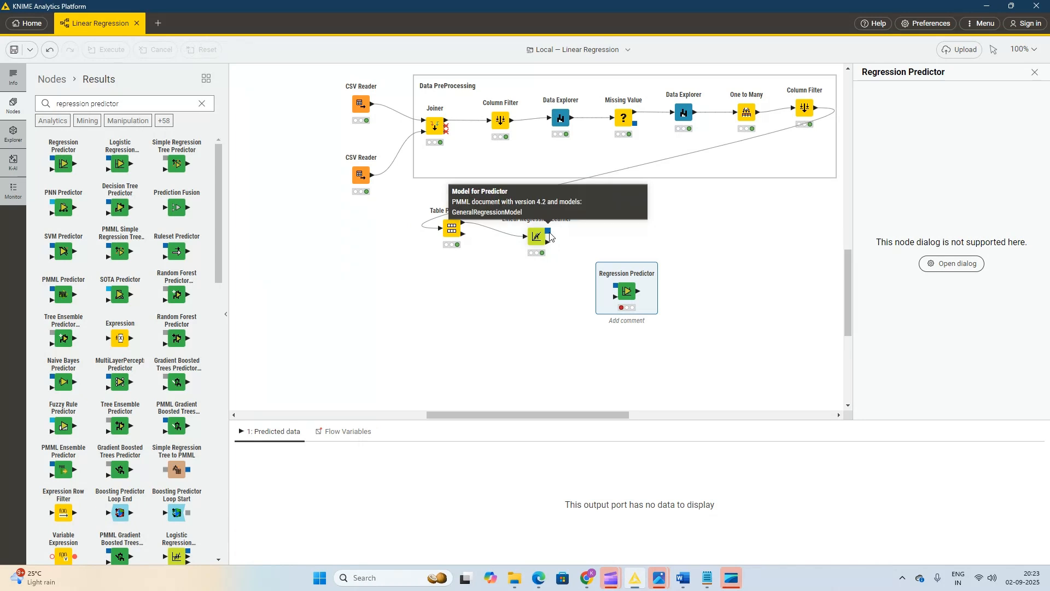
drag(550, 237, 615, 294)
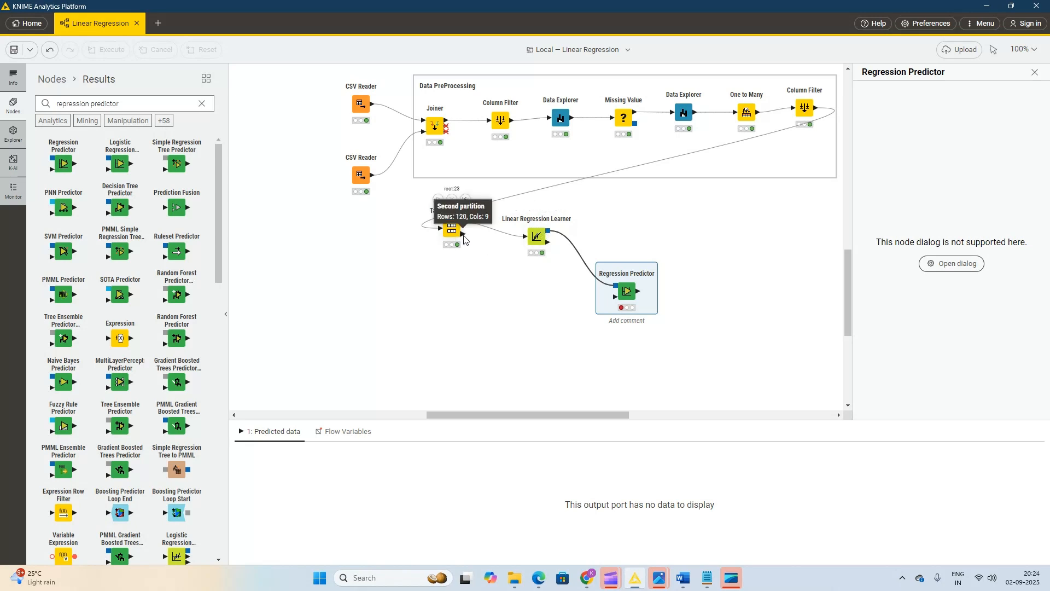
drag(485, 251, 611, 300)
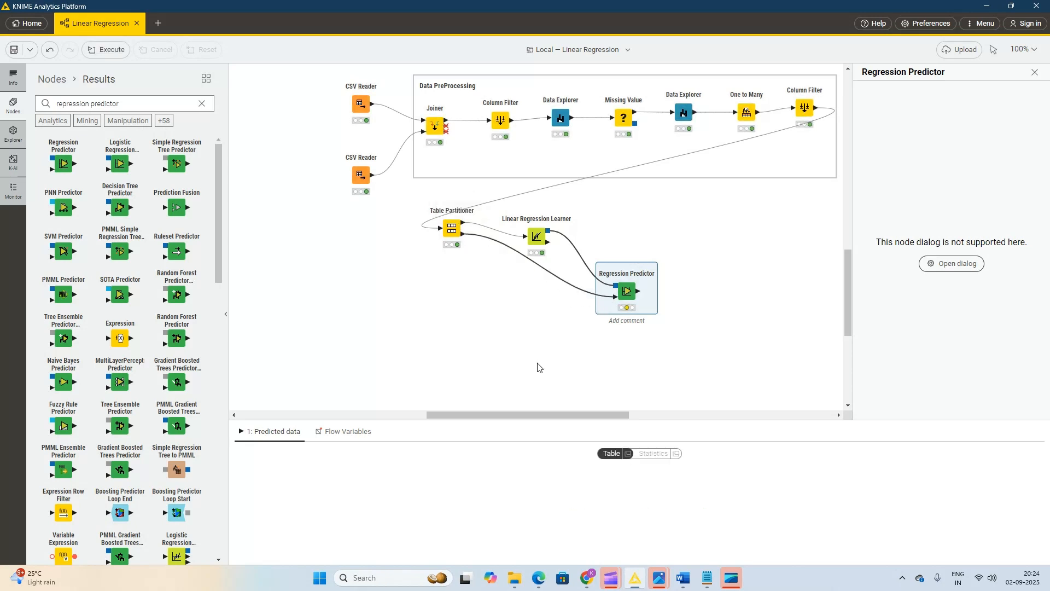
Apply the Regression Predictor's default settings without a custom prediction column name, and execute the node.
right_click(626, 290)
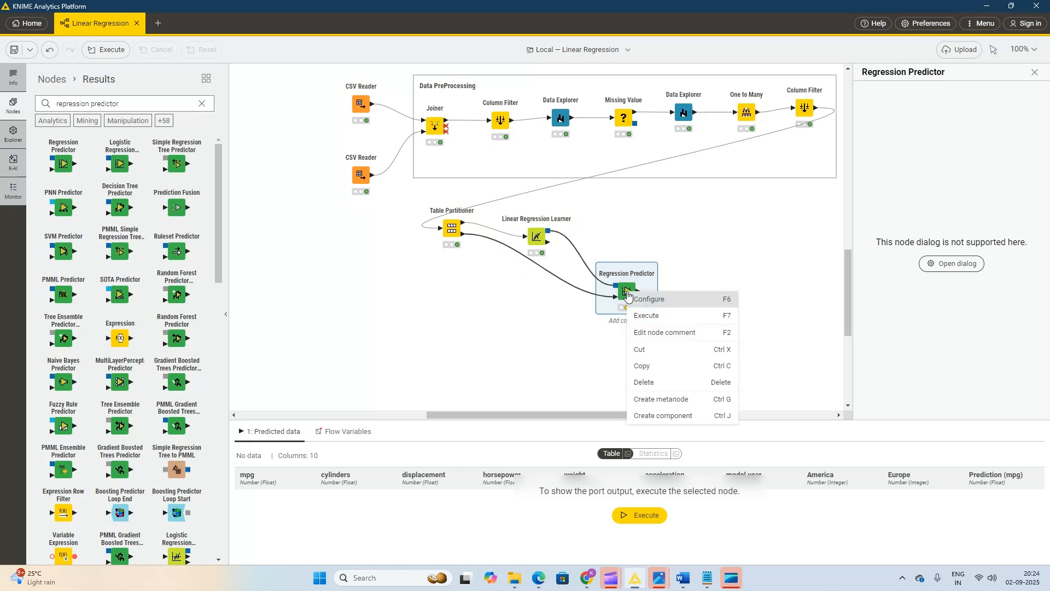
click(638, 302)
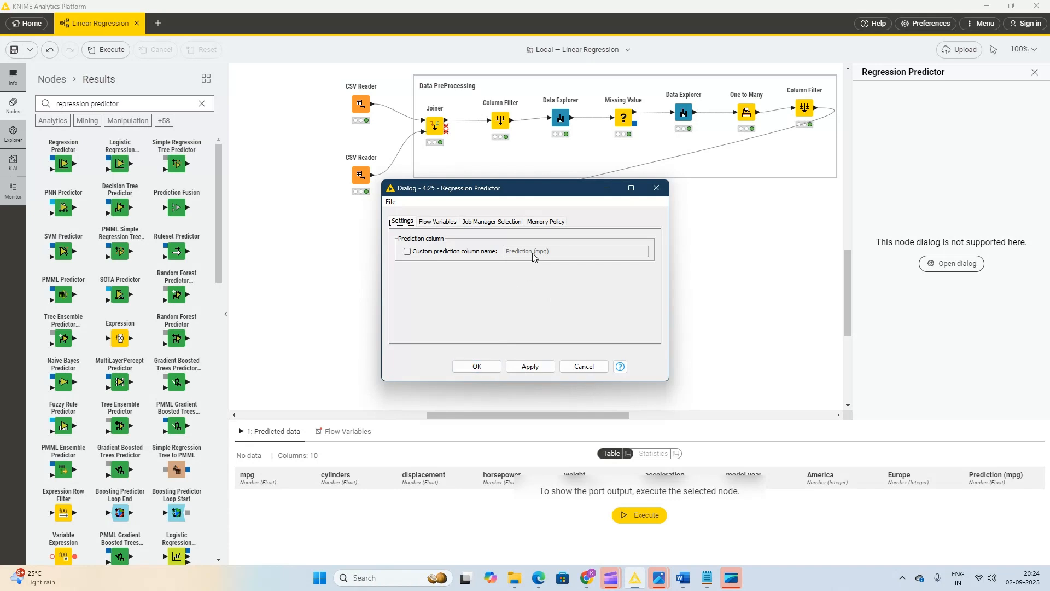
click(534, 367)
click(474, 367)
right_click(622, 295)
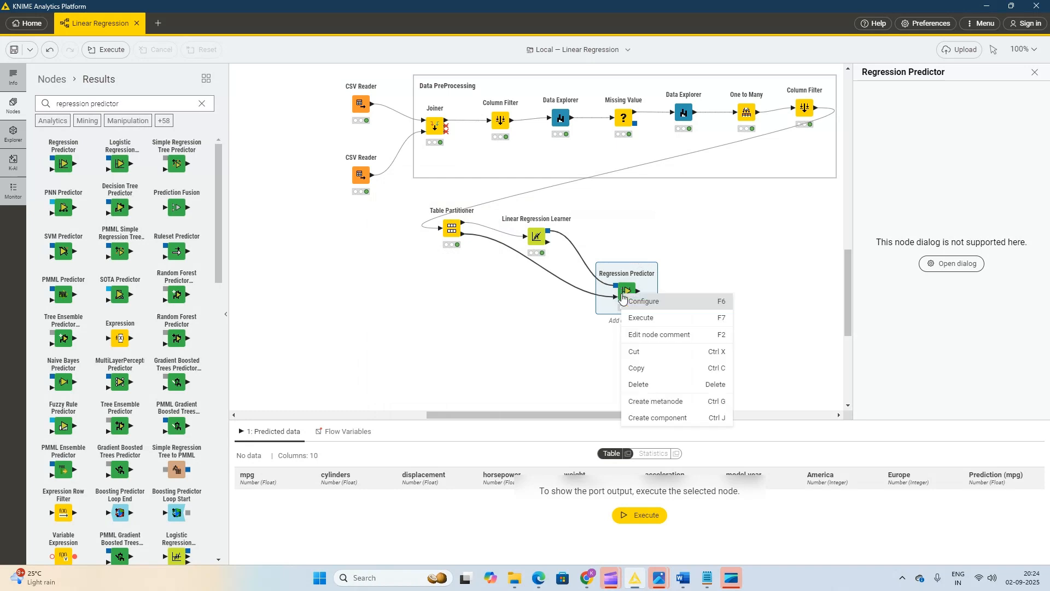
click(649, 319)
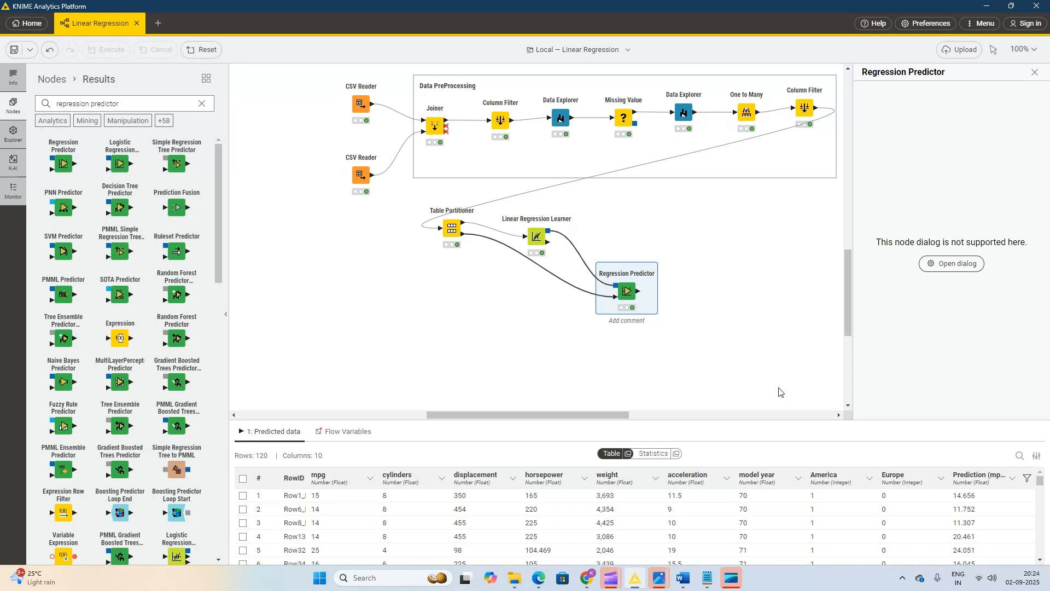
Search the nodes for "numer", add a Numeric Scorer beside the Regression Predictor, and connect the predicted data to it.
triple_click(128, 101)
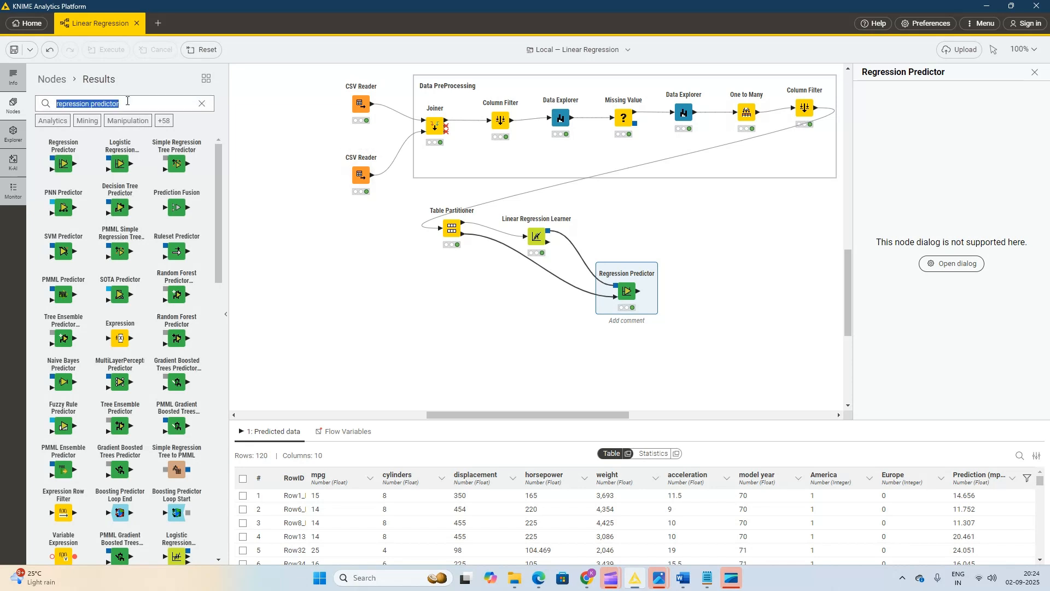
text(numer)
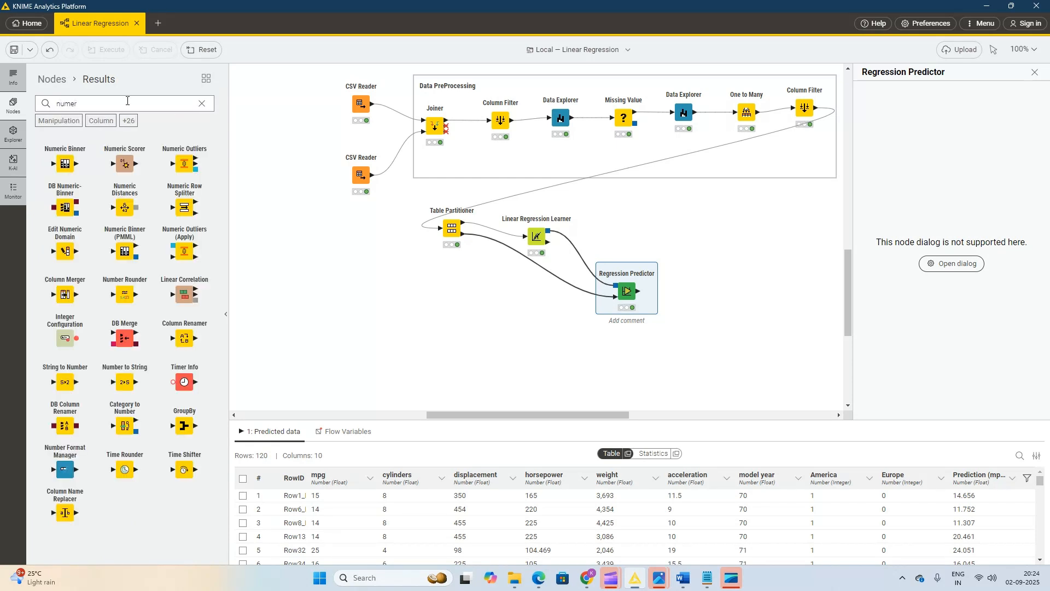
drag(125, 164, 731, 298)
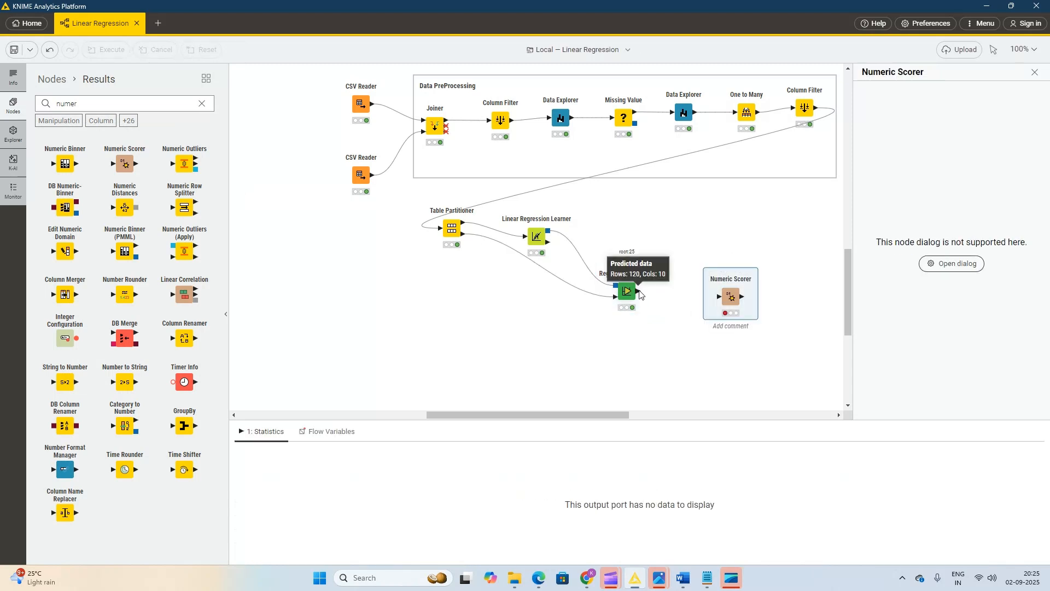
drag(638, 294, 720, 304)
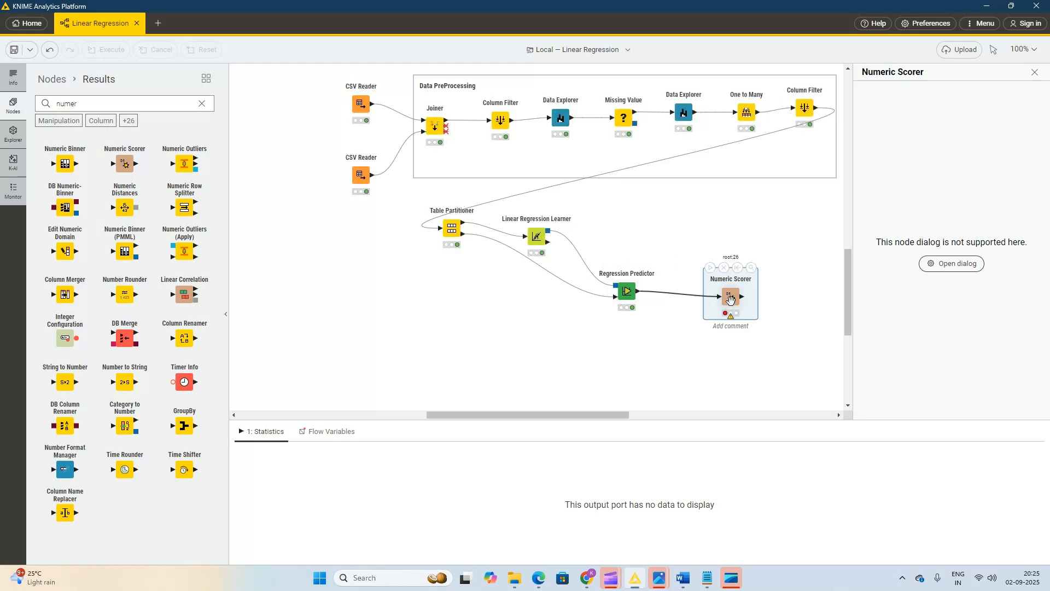
Configure the Numeric Scorer with mpg as the reference column and Prediction (mpg) as the predicted column.
right_click(731, 302)
click(748, 318)
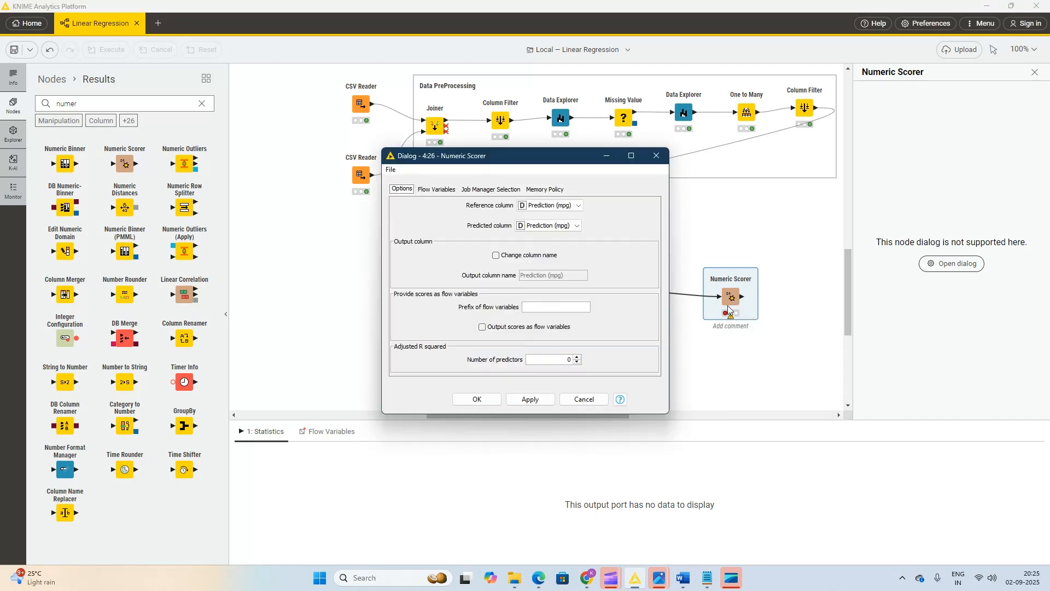
click(554, 206)
scroll(580, 257, up, 3)
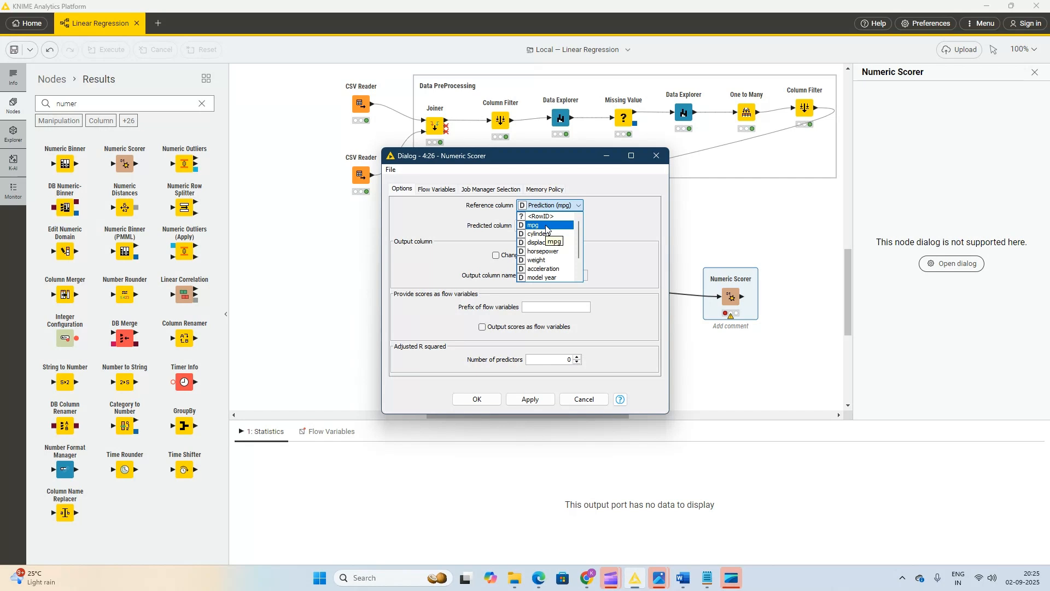
click(546, 225)
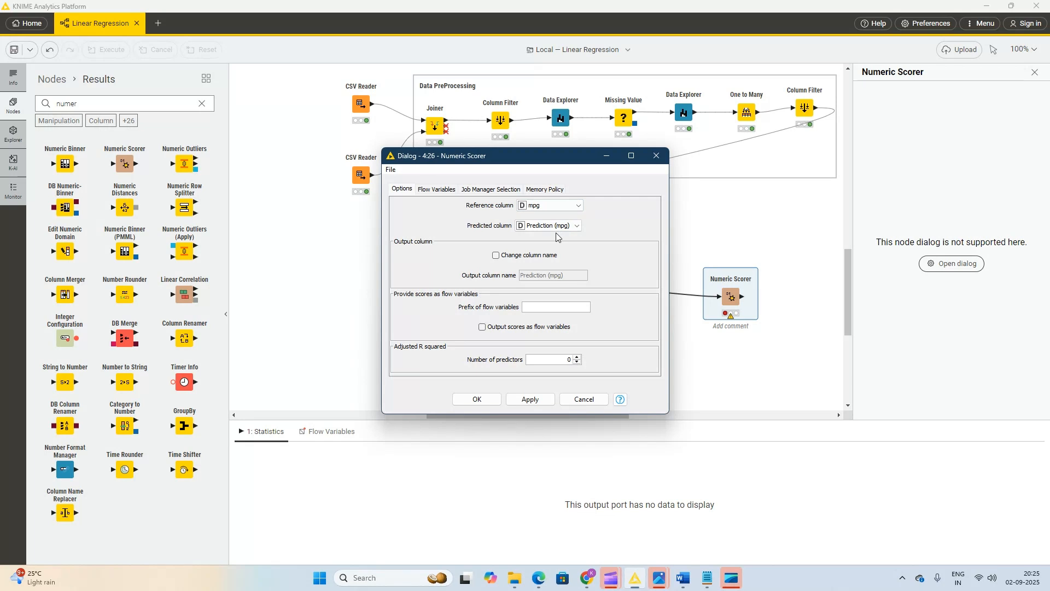
click(529, 400)
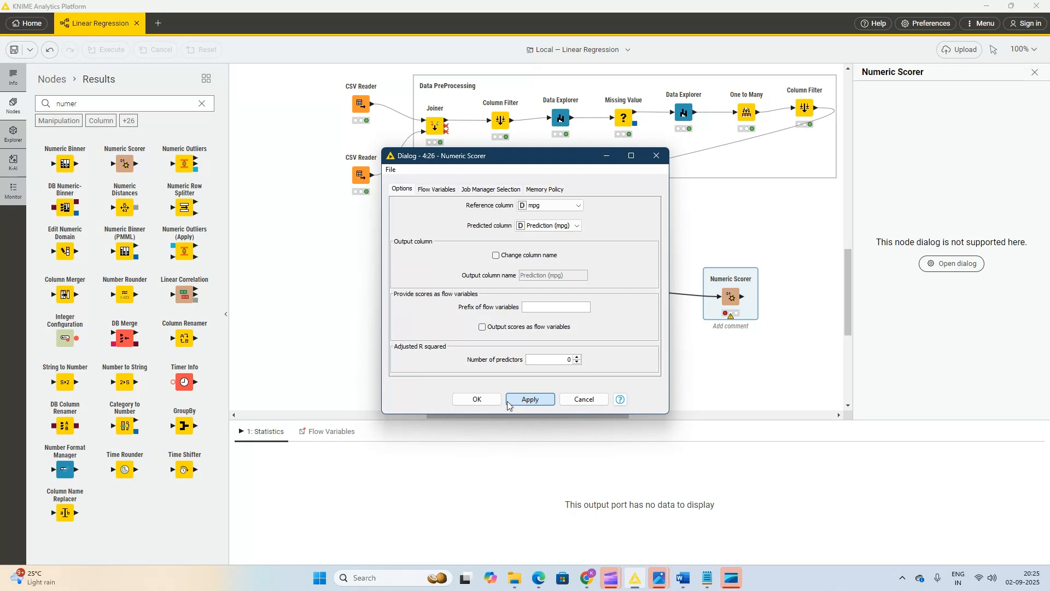
click(474, 401)
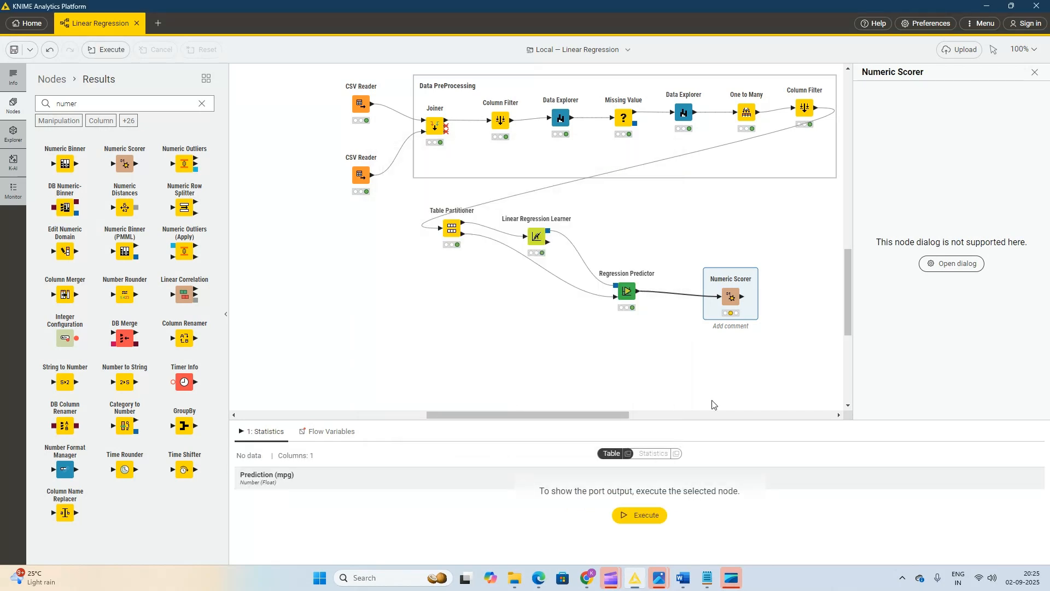
Recheck the Numeric Scorer's configuration and execute the node.
right_click(734, 306)
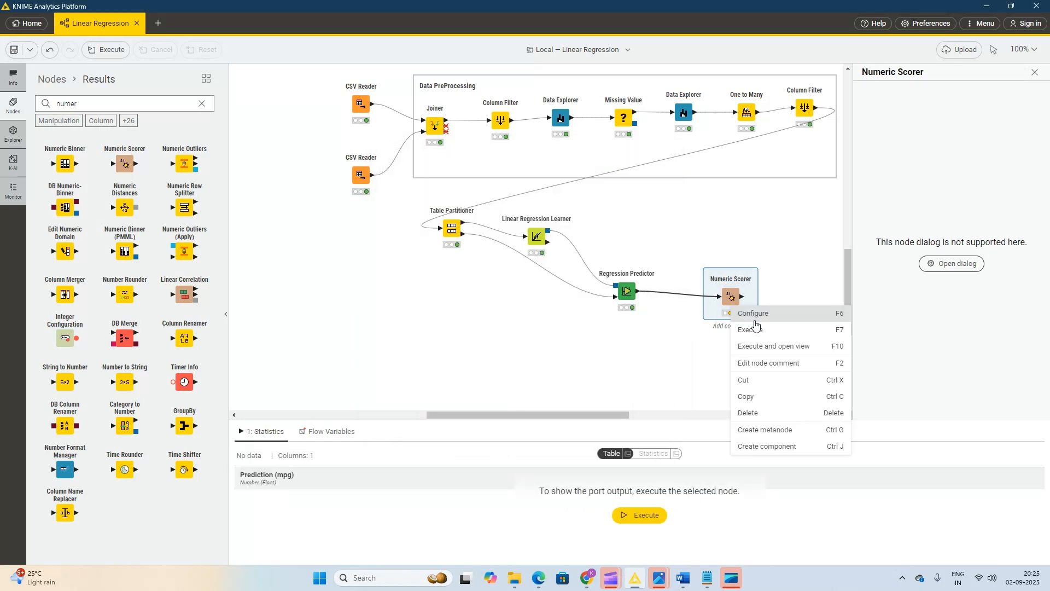
click(755, 322)
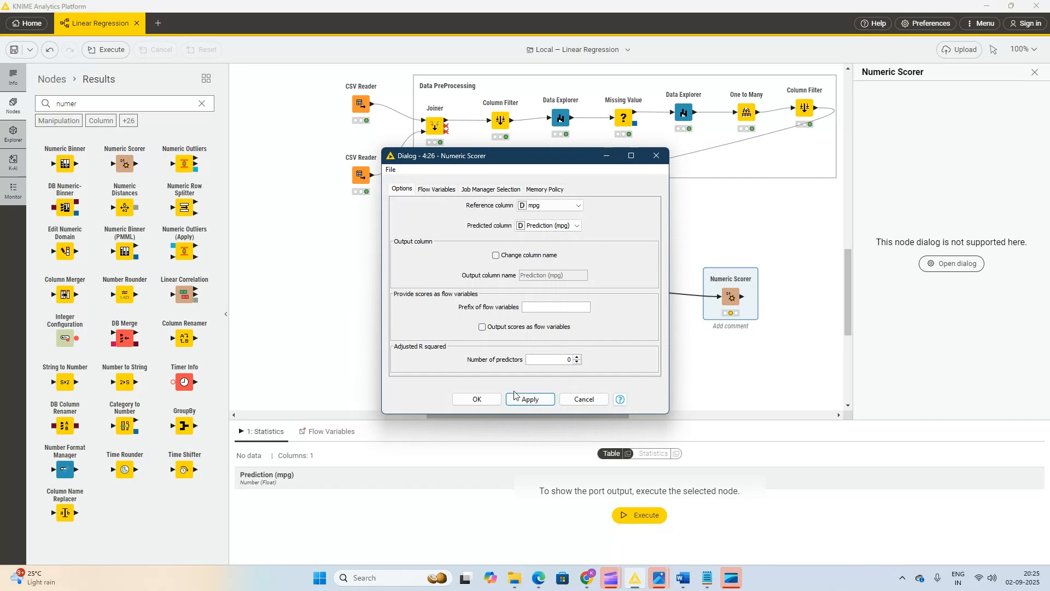
click(477, 398)
right_click(736, 299)
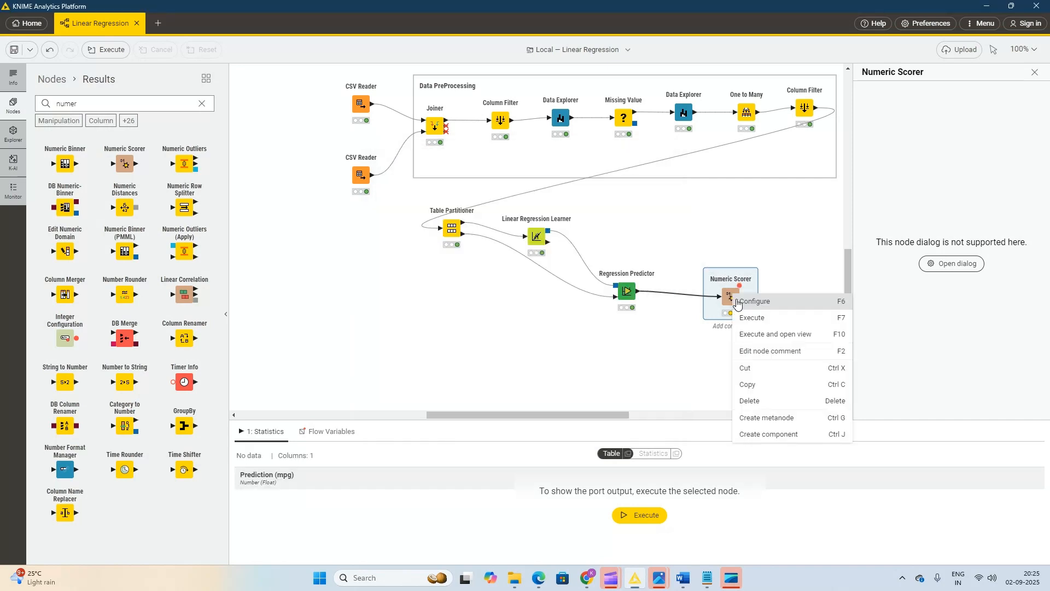
click(766, 321)
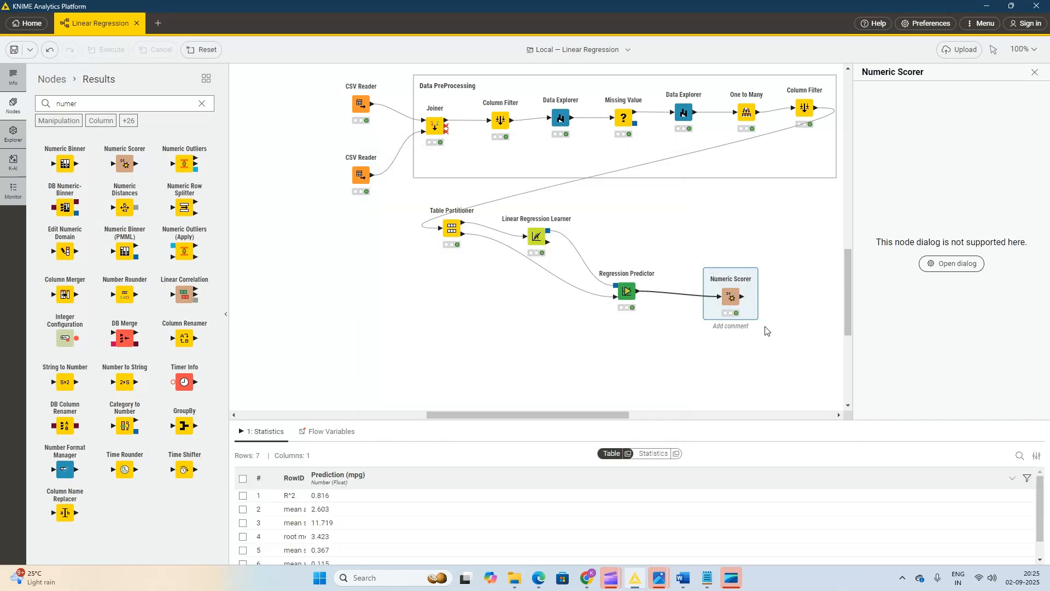
Open the Numeric Scorer's statistics view to examine the R² and error metrics of the mpg predictions.
right_click(729, 298)
click(748, 322)
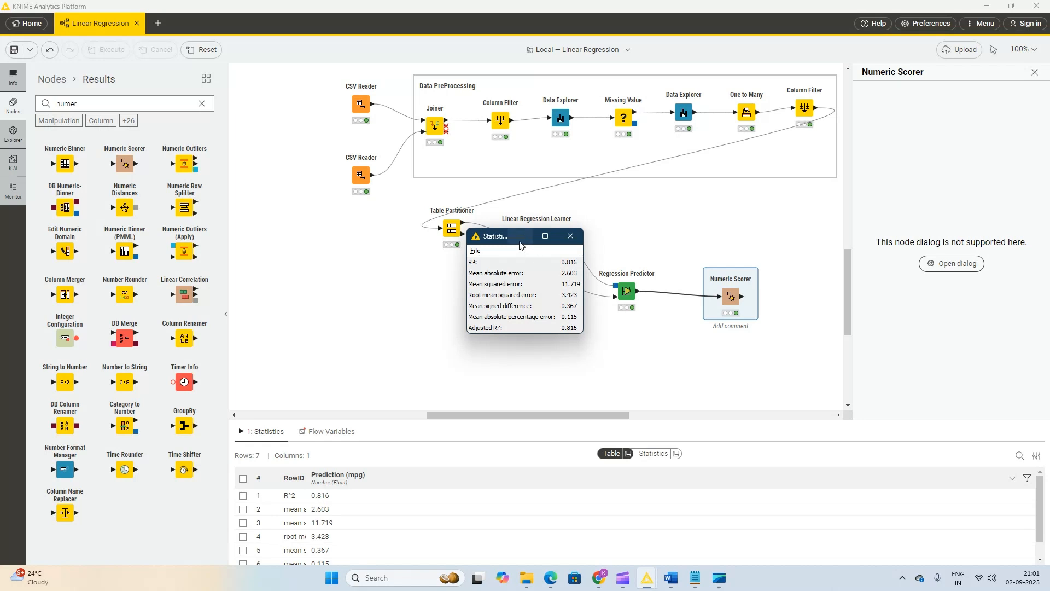
click(580, 241)
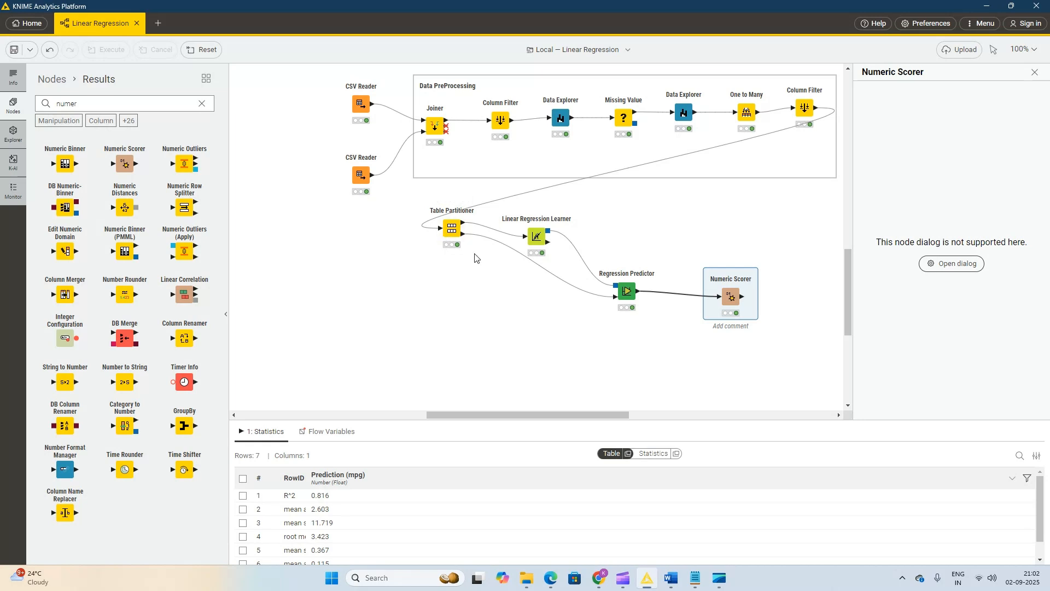
mouse_move(538, 232)
mouse_move(620, 285)
right_click(734, 297)
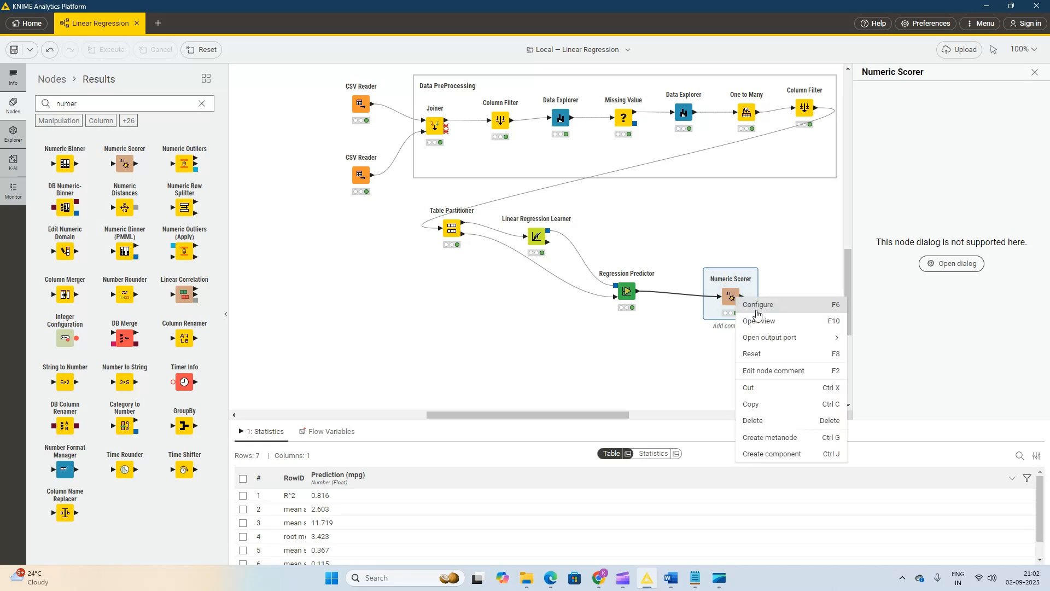
click(762, 323)
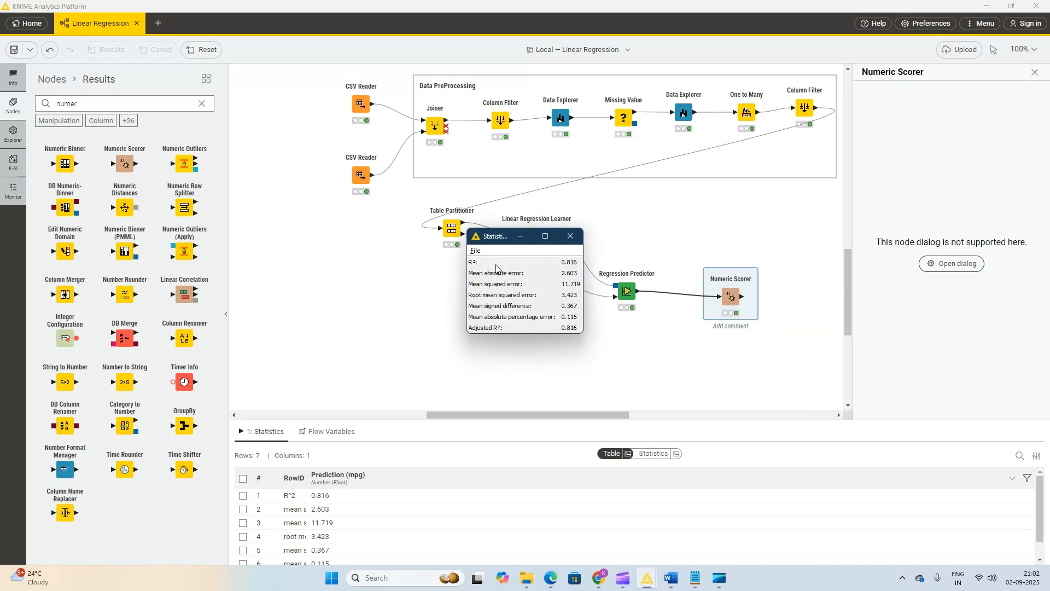